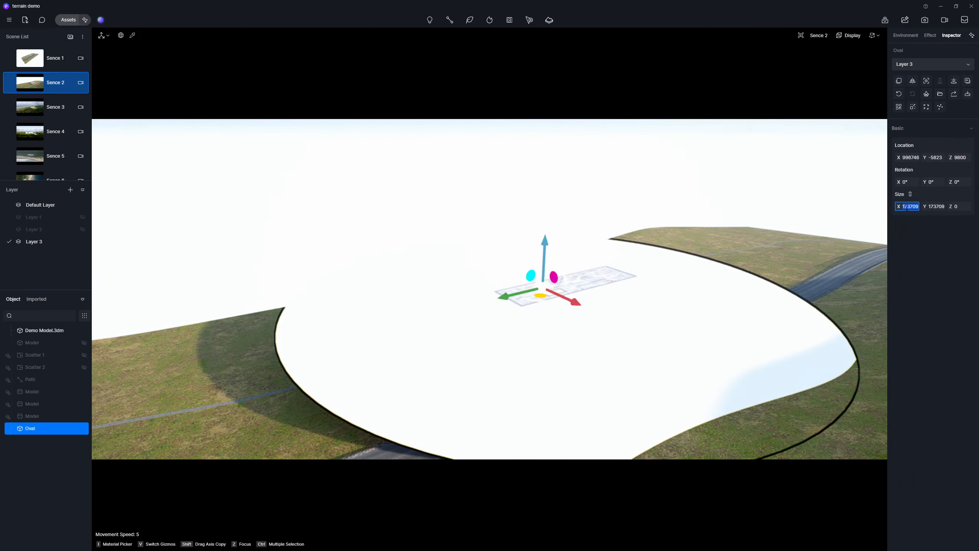
- Set the oval's X and Y size to 620000
type("620000")
key("Return")
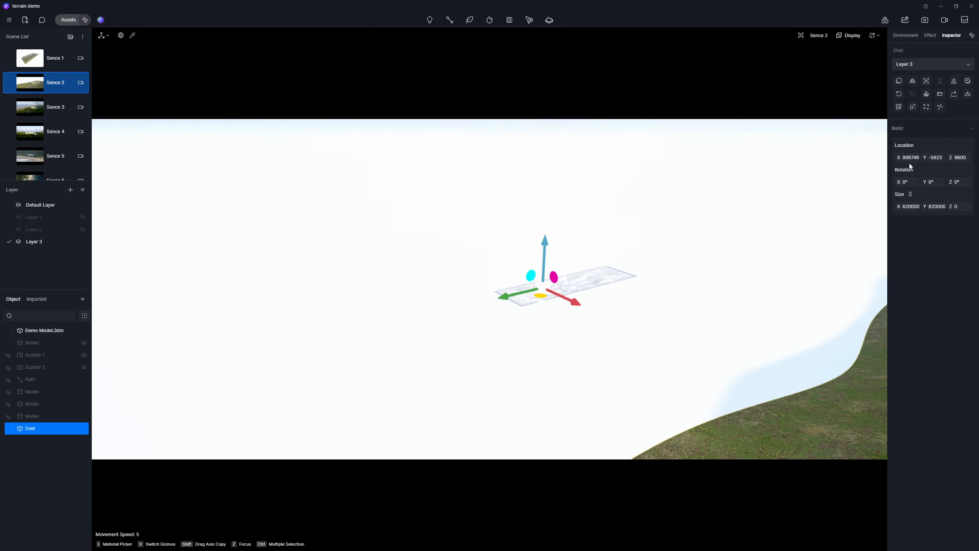
key("Return")
- Pick the oval's water material and change its base colour to a light cyan
key("i")
left_click(695, 173)
left_click(900, 145)
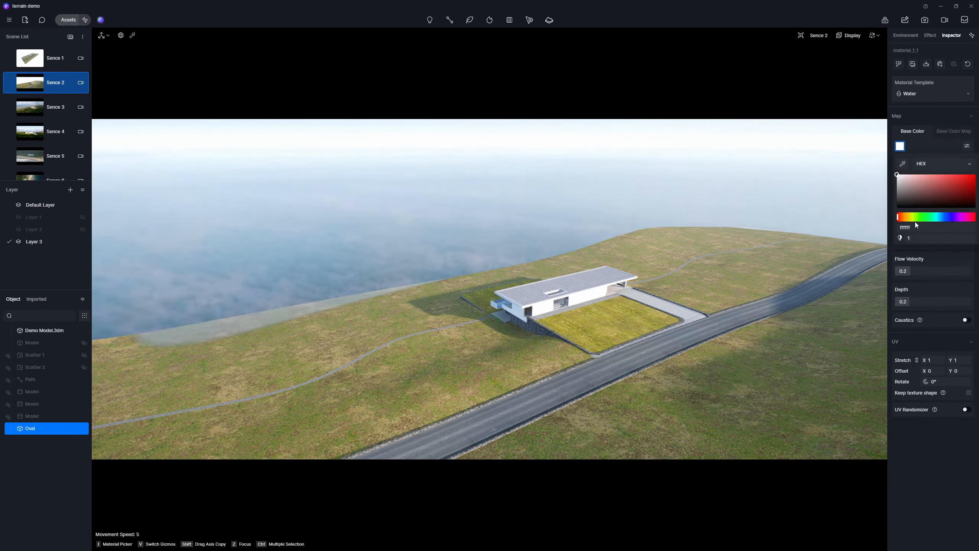
left_click(936, 218)
left_click(920, 176)
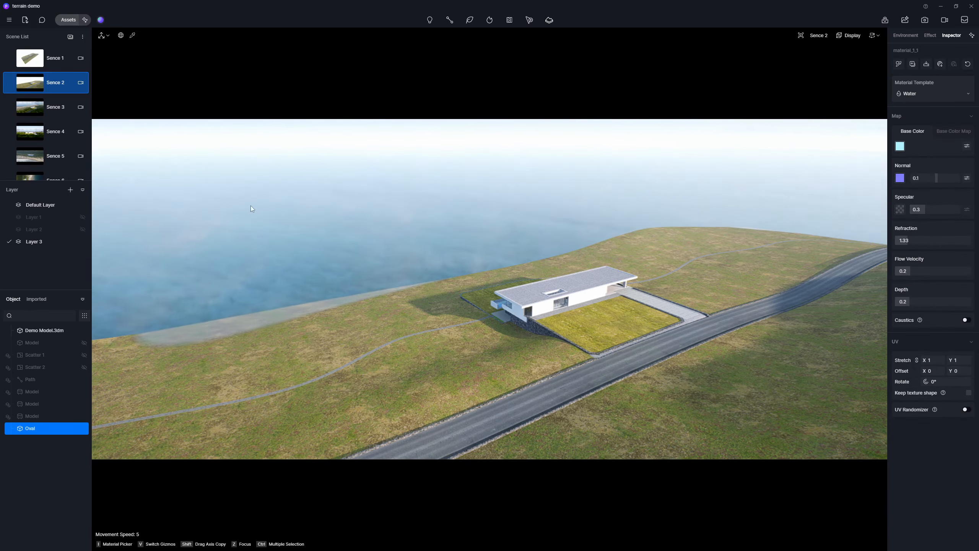
- Set the water's normal to -0.5, specular to 0.2, refraction to 1.07, flow velocity to 0.02, depth to 0.73 and UV stretch to 60
type("0.5")
key("Tab")
type("0.2")
key("Tab")
type("1.07")
key("Tab")
type("0.02")
key("Tab")
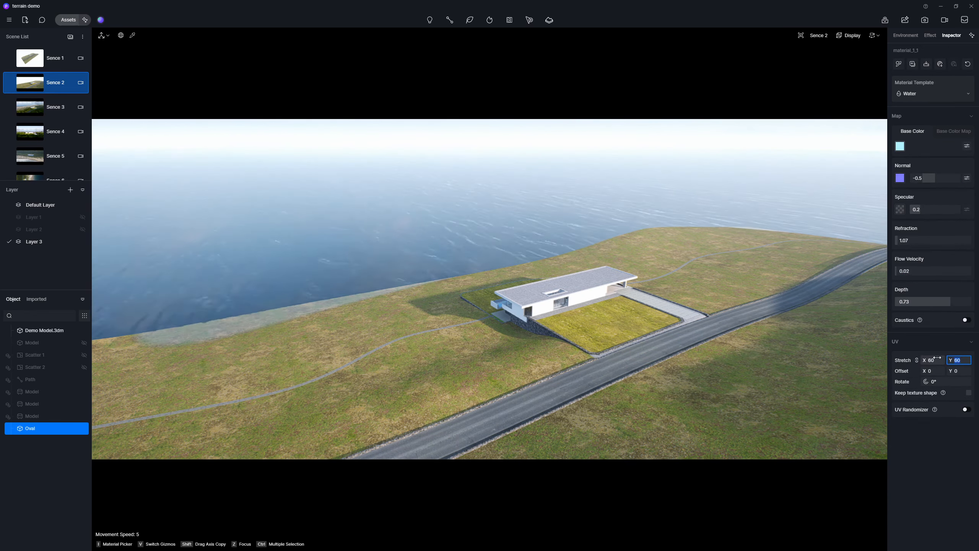
left_click(596, 65)
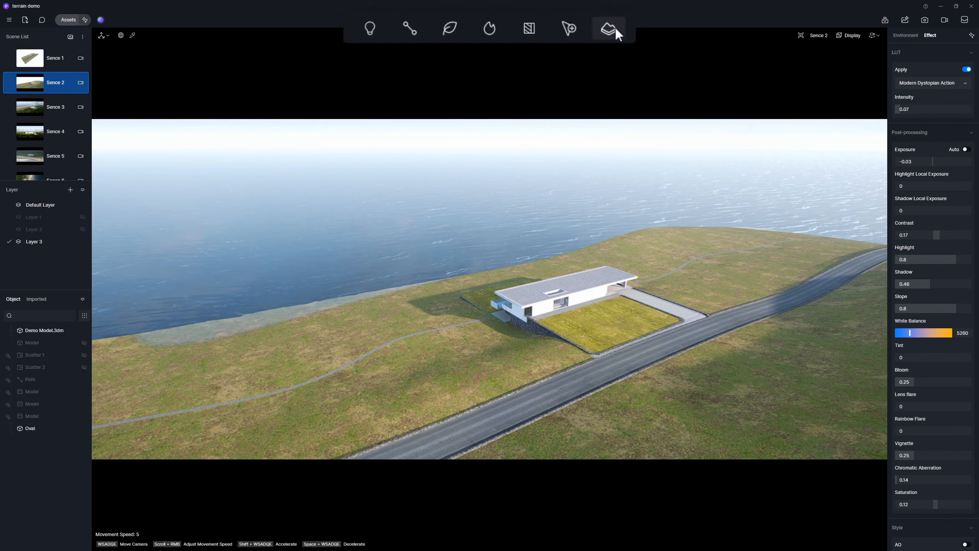
- Add a terrain object to the scene and toggle its visibility to compare the view with and without it
left_click(615, 32)
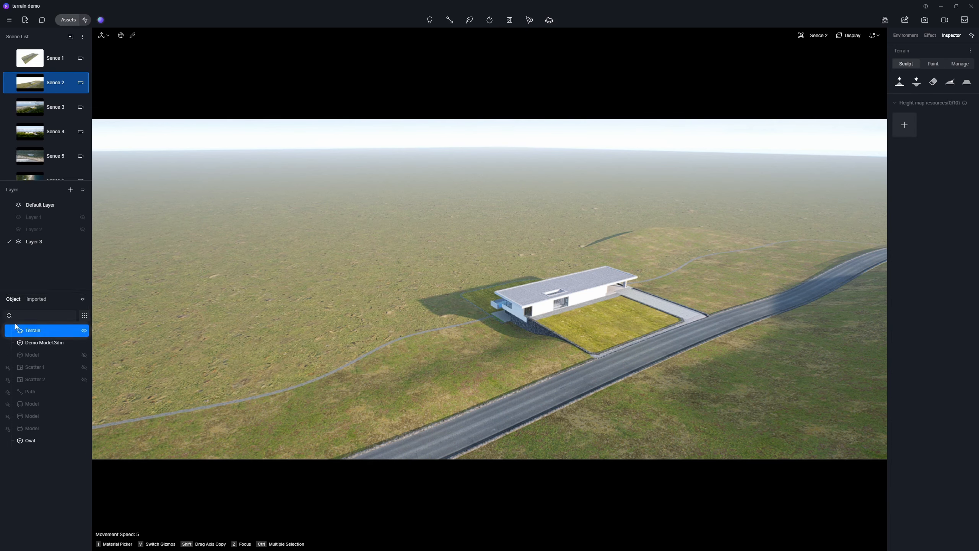
left_click(84, 330)
left_click(84, 331)
left_click(85, 330)
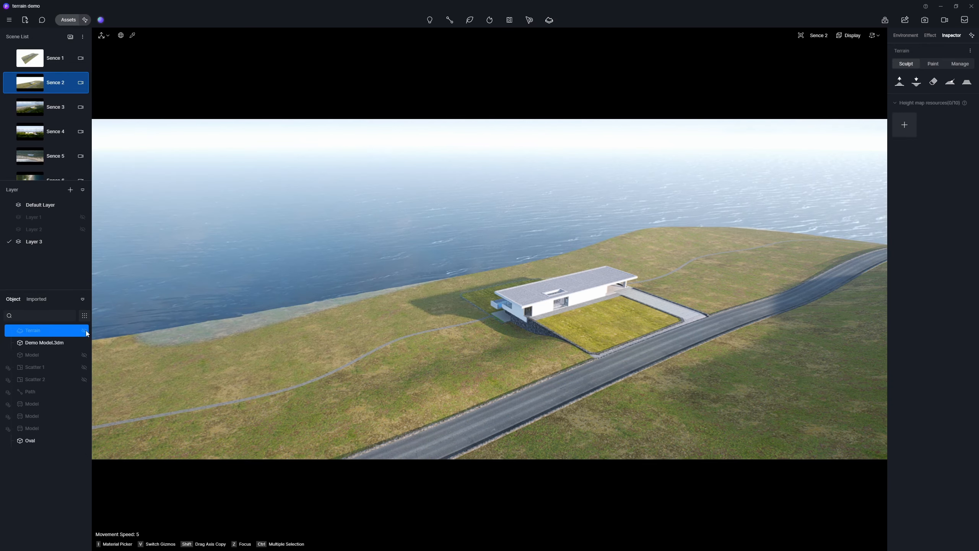
left_click(85, 330)
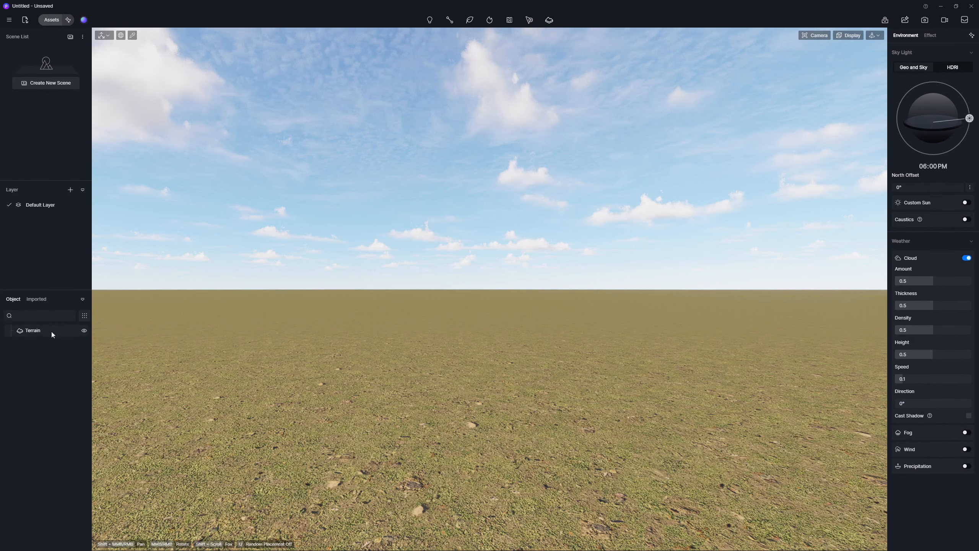
- Delete the Terrain object from the untitled project
left_click(51, 331)
right_click(51, 332)
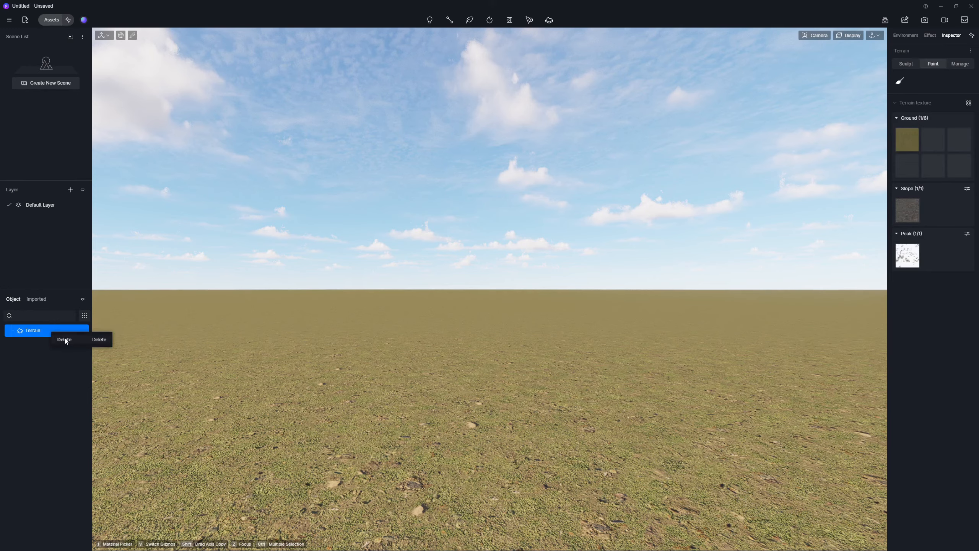
left_click(64, 340)
left_click(470, 268)
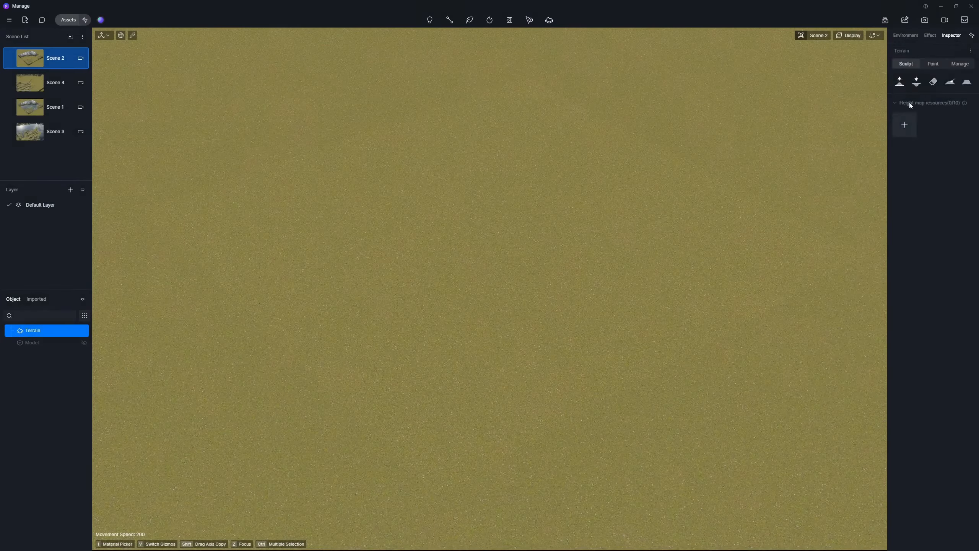
- Import height.png as the terrain's height map with a height setting of 300000
left_click(939, 101)
left_click(883, 241)
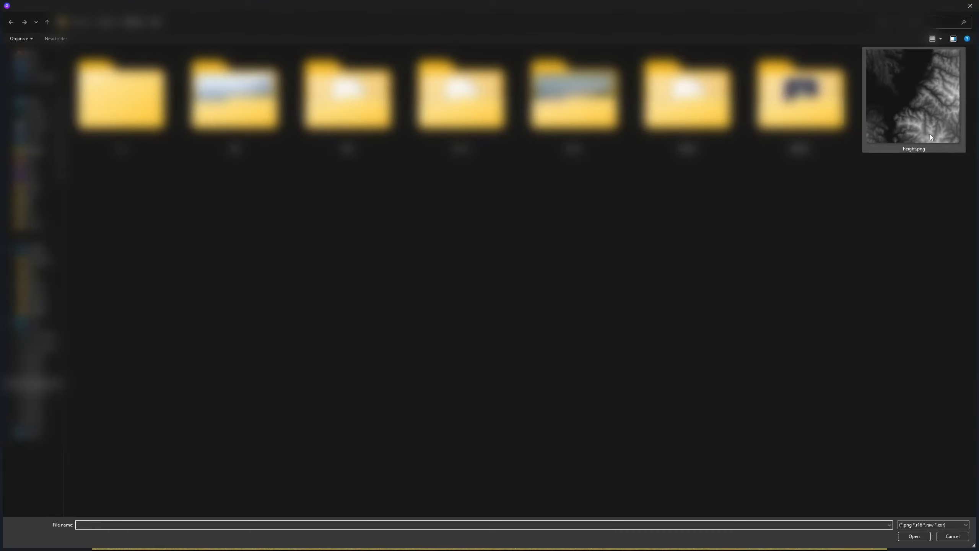
double_click(930, 134)
double_click(864, 348)
type("30")
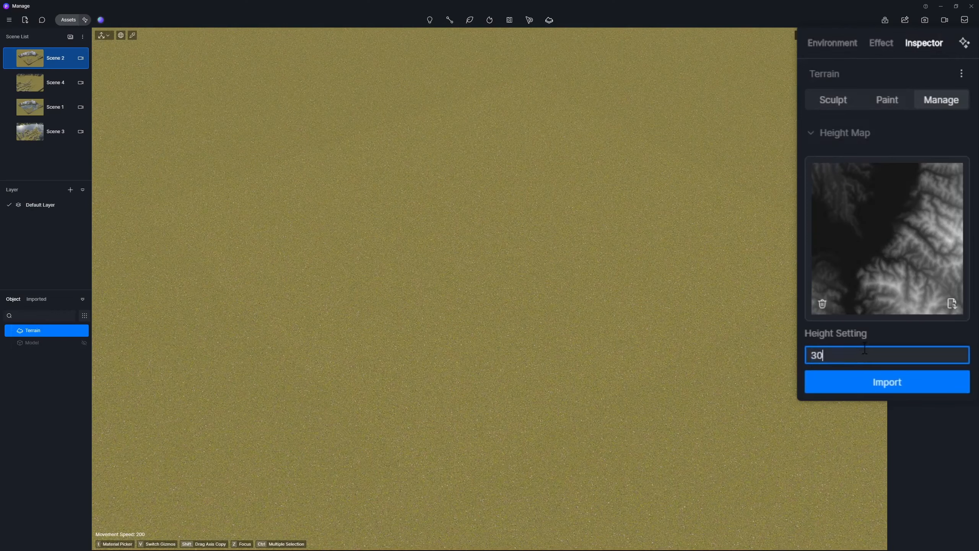
type("0000")
left_click(926, 206)
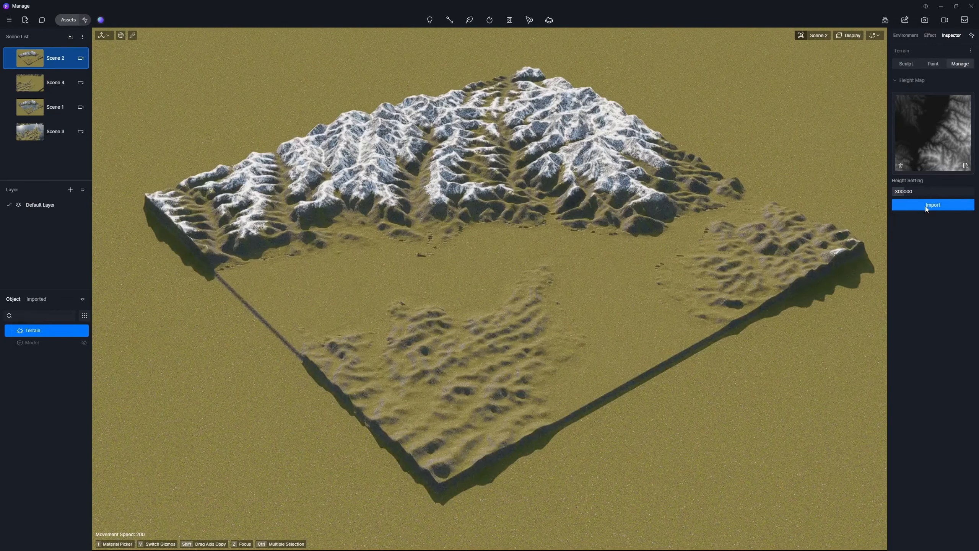
- Switch to Scene 4 and raise the terrain with a sculpting stroke beside the foothills
left_click(42, 88)
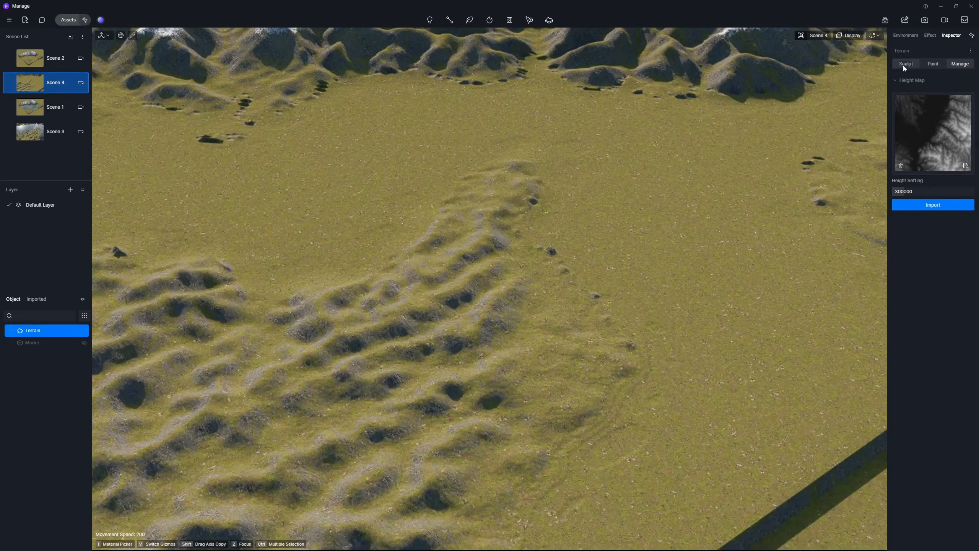
left_click(905, 64)
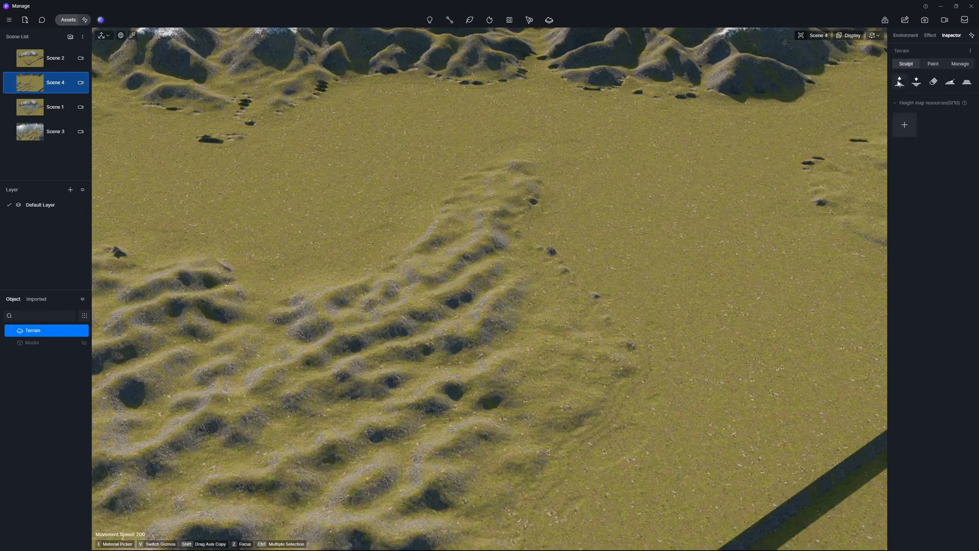
mouse_move(512, 446)
left_mouse_down()
mouse_move(557, 306)
mouse_move(609, 316)
left_mouse_up()
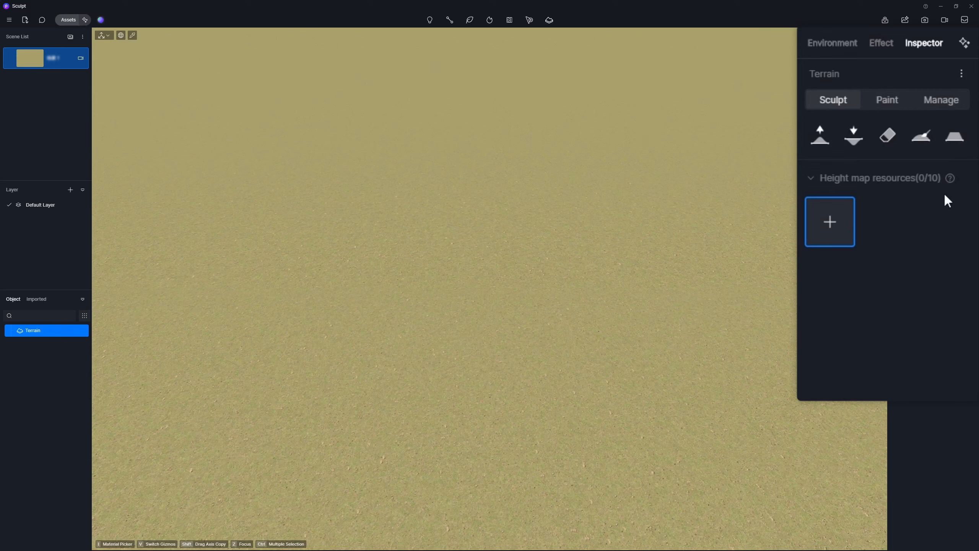
- Sculpt a raised mountain range on the flat terrain and lower the ground beside it, using brush size 250 and strength 80
left_click(824, 143)
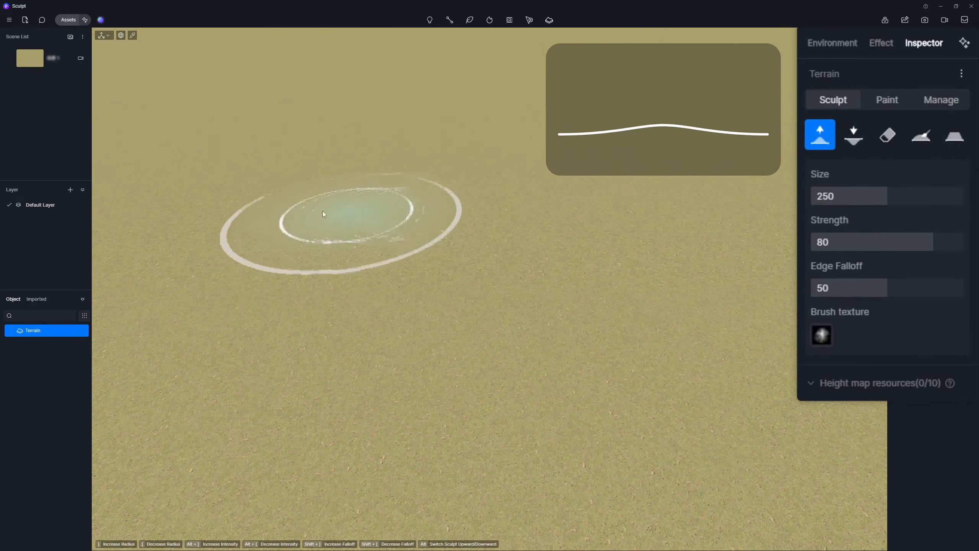
mouse_move(357, 205)
left_mouse_down()
mouse_move(418, 251)
mouse_move(360, 279)
mouse_move(603, 371)
mouse_move(570, 276)
mouse_move(596, 277)
mouse_move(557, 216)
mouse_move(365, 228)
mouse_move(252, 268)
mouse_move(335, 250)
left_mouse_up()
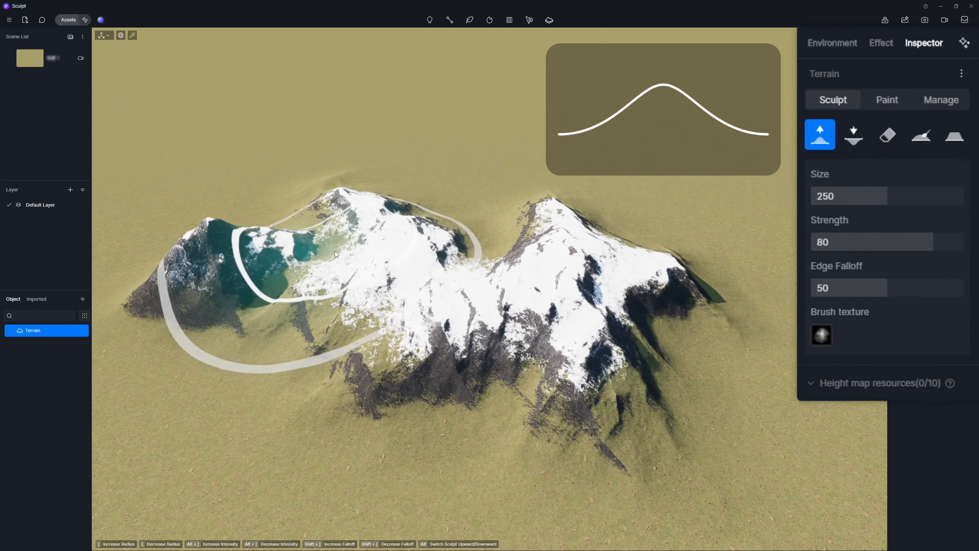
left_click(853, 135)
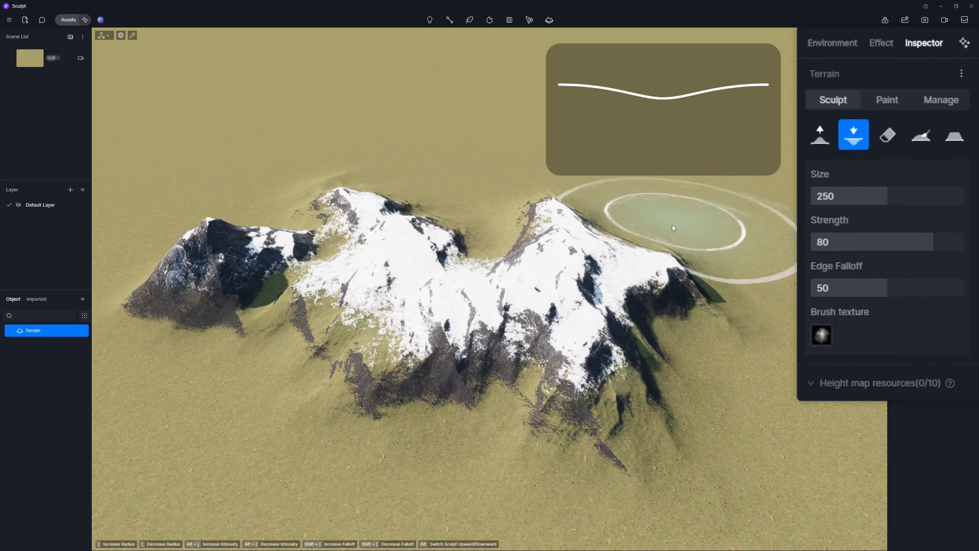
mouse_move(672, 225)
left_mouse_down()
mouse_move(778, 311)
mouse_move(776, 353)
mouse_move(723, 264)
mouse_move(713, 293)
mouse_move(760, 442)
mouse_move(788, 379)
left_mouse_up()
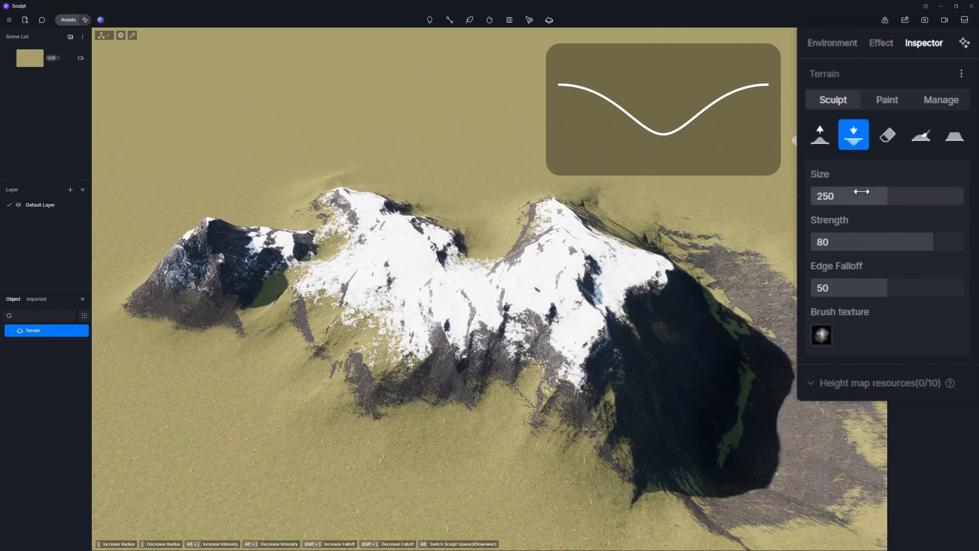
- Erase the sunken area beside the mountain range and smooth the peaks at the opposite end
left_click(889, 135)
mouse_move(679, 210)
left_mouse_down()
mouse_move(790, 363)
mouse_move(695, 461)
mouse_move(790, 335)
mouse_move(699, 230)
mouse_move(800, 444)
mouse_move(829, 309)
mouse_move(770, 249)
mouse_move(678, 196)
left_mouse_up()
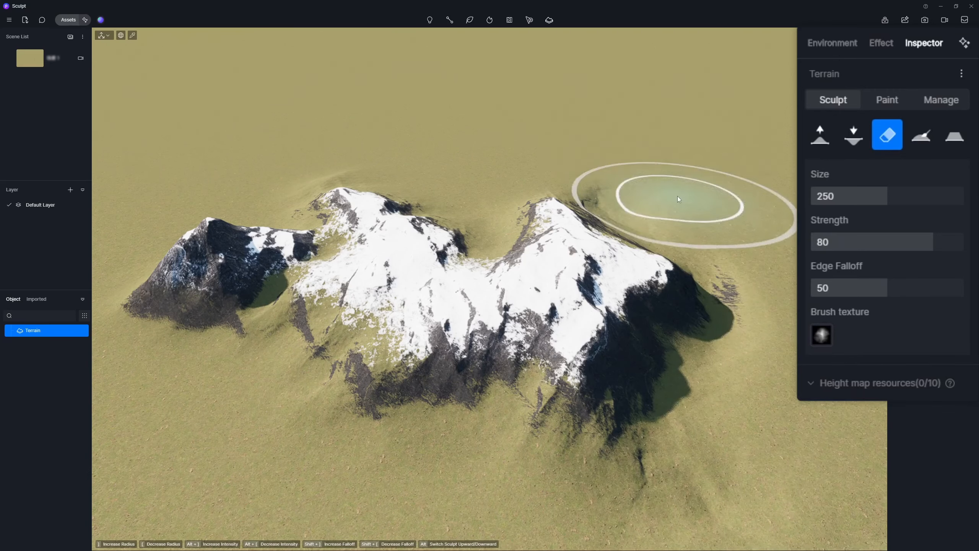
mouse_move(327, 202)
left_mouse_down()
mouse_move(208, 274)
mouse_move(239, 215)
left_mouse_up()
mouse_move(317, 205)
left_mouse_down()
mouse_move(223, 273)
mouse_move(212, 308)
mouse_move(219, 315)
mouse_move(367, 229)
mouse_move(361, 214)
mouse_move(208, 304)
mouse_move(354, 276)
left_mouse_up()
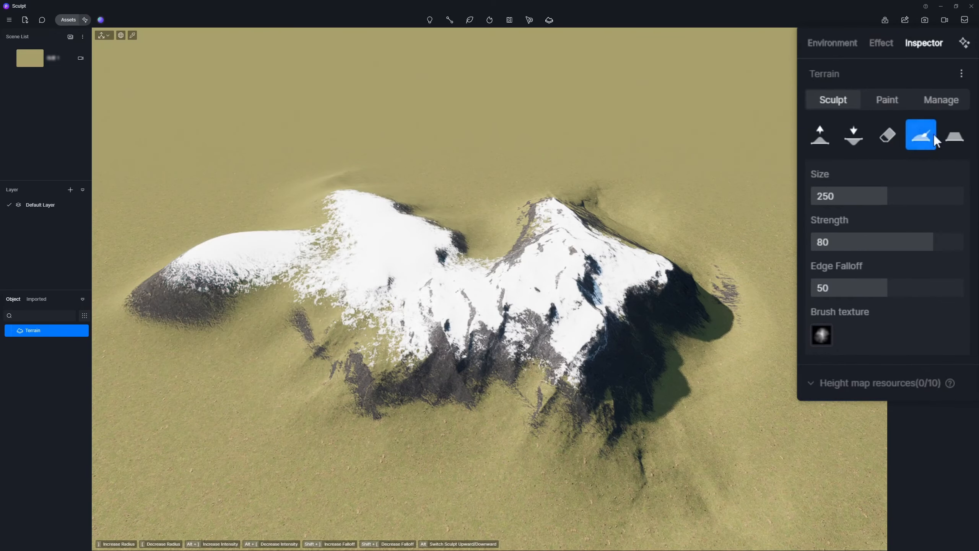
- Flatten a curved terrace along the dark mountain slope with a brush size of 85.3
left_click(956, 143)
right_click_drag(787, 224, 657, 269)
scroll(656, 269, "up", 5)
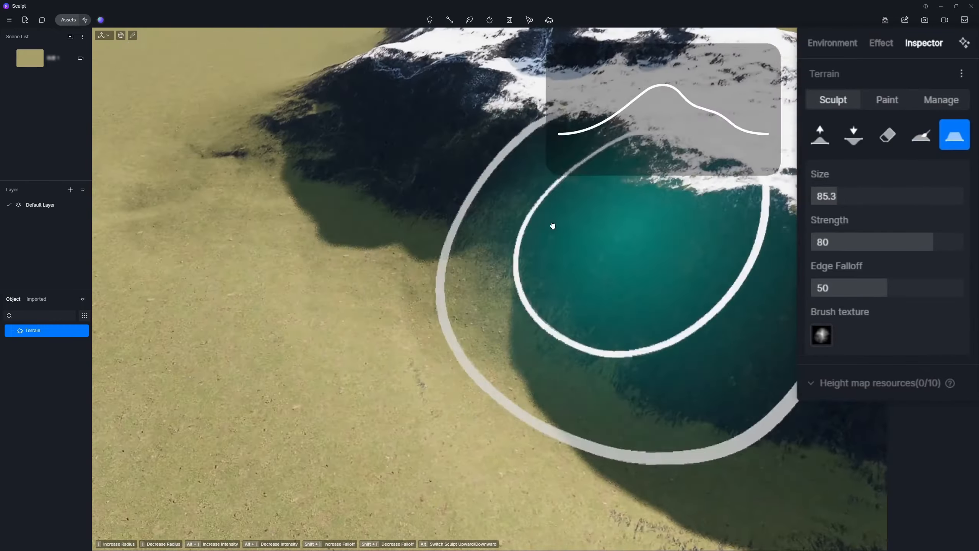
middle_click_drag(553, 225, 386, 311)
mouse_move(387, 311)
left_mouse_down()
mouse_move(665, 222)
mouse_move(295, 261)
mouse_move(246, 216)
left_mouse_up()
key("Escape")
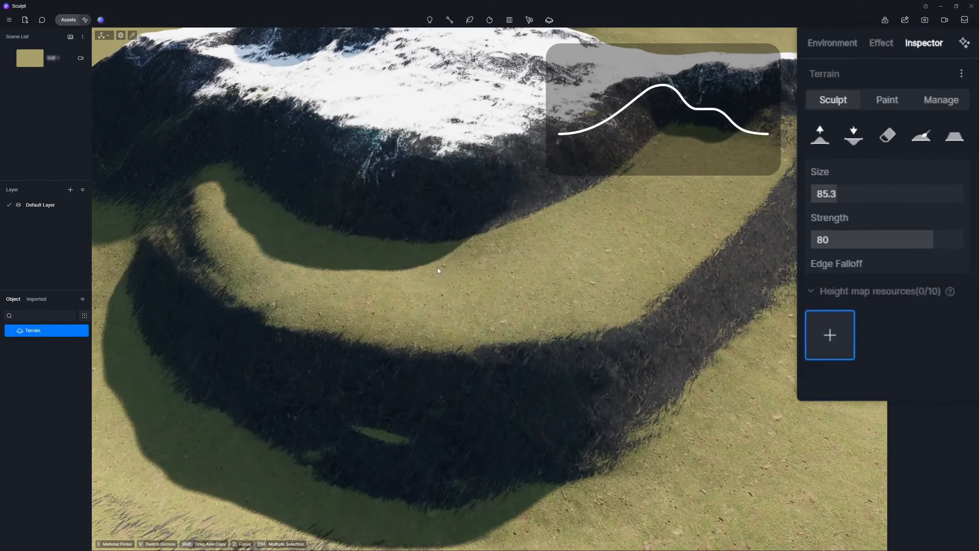
mouse_move(440, 269)
right_mouse_down()
mouse_move(540, 174)
mouse_move(440, 239)
right_mouse_up()
scroll(489, 289, "down", 3)
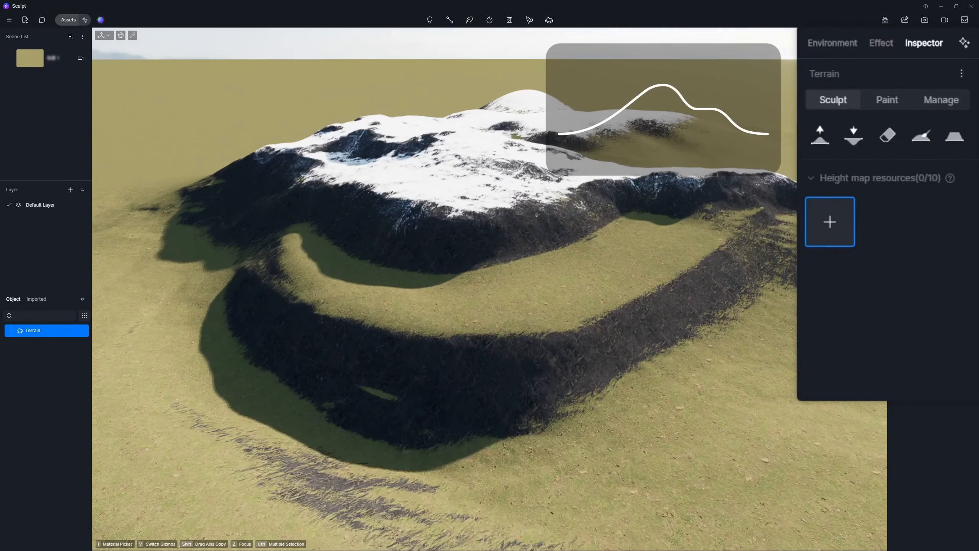
- Set the raise brush to size 215, strength 58 and edge falloff 39
left_click(821, 139)
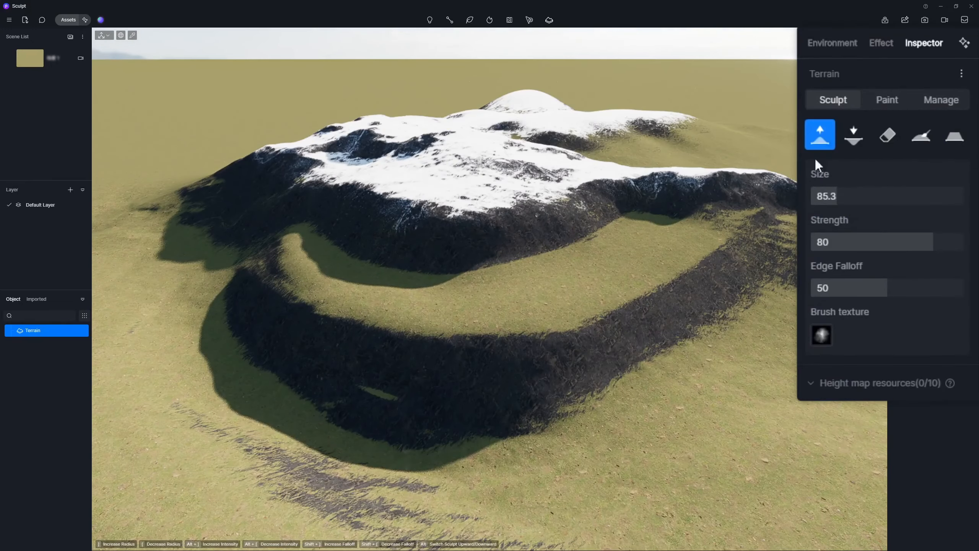
left_click_drag(897, 200, 874, 198)
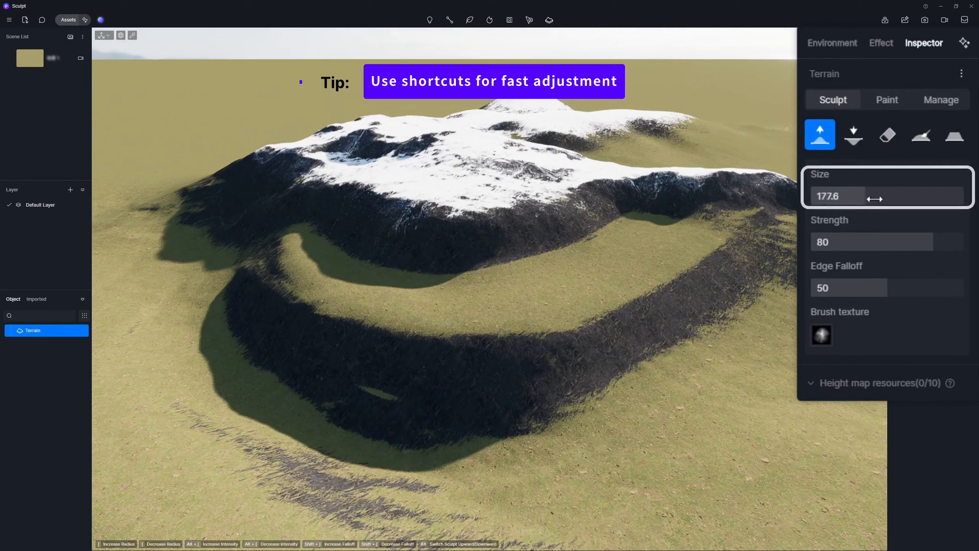
left_click(955, 240)
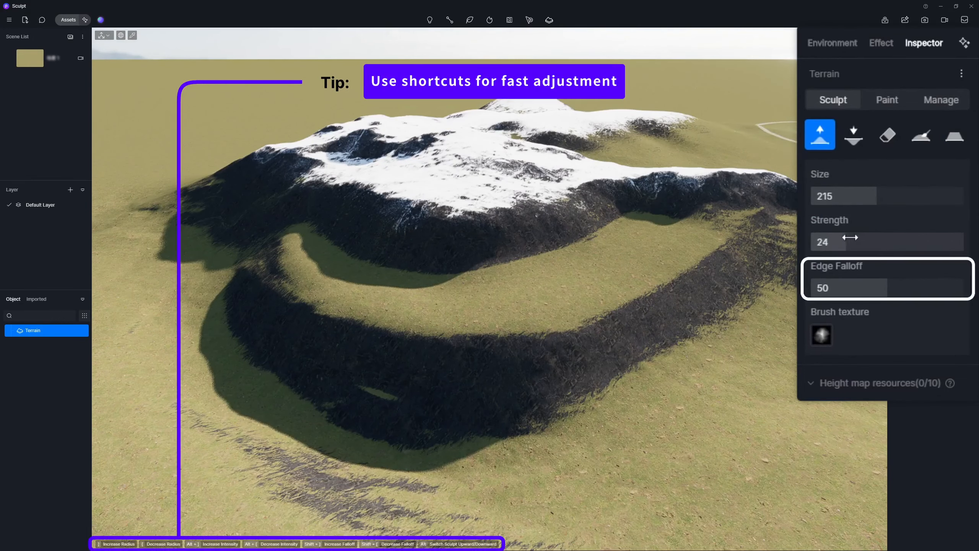
left_click(957, 287)
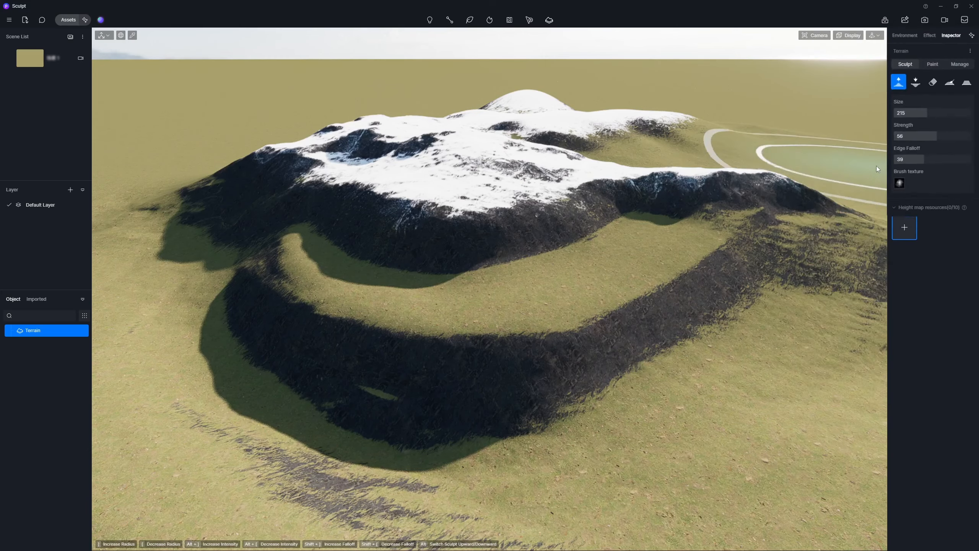
- Add the Mountain 05 height map from the terrain assets and place it beside the far end of the sculpted range
middle_click_drag(478, 145, 478, 186)
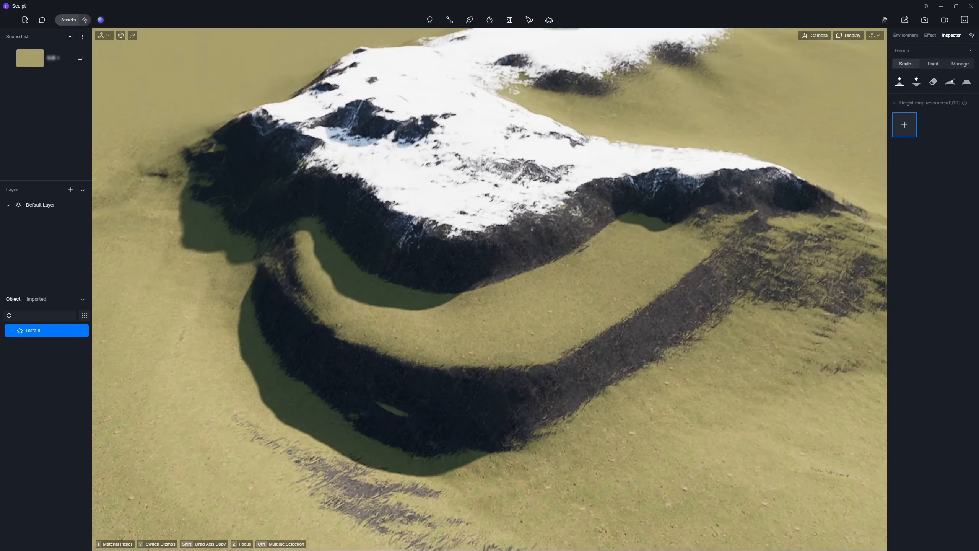
scroll(478, 145, "down", 3)
middle_click_drag(479, 148, 463, 497)
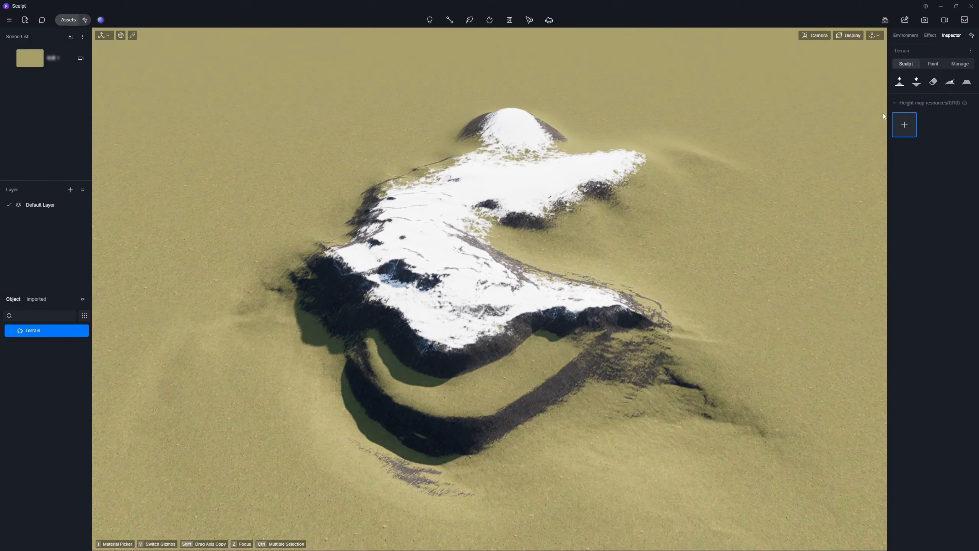
left_click(907, 128)
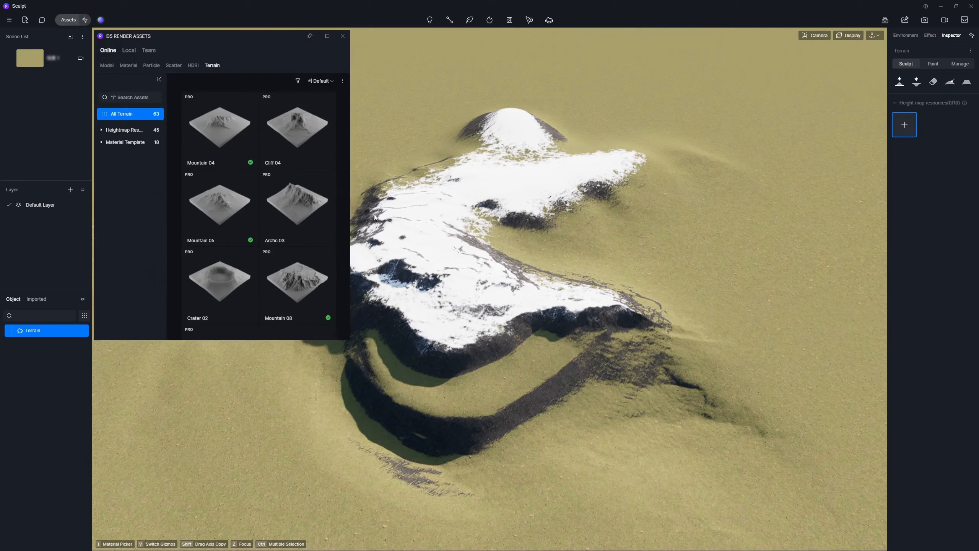
left_click(214, 205)
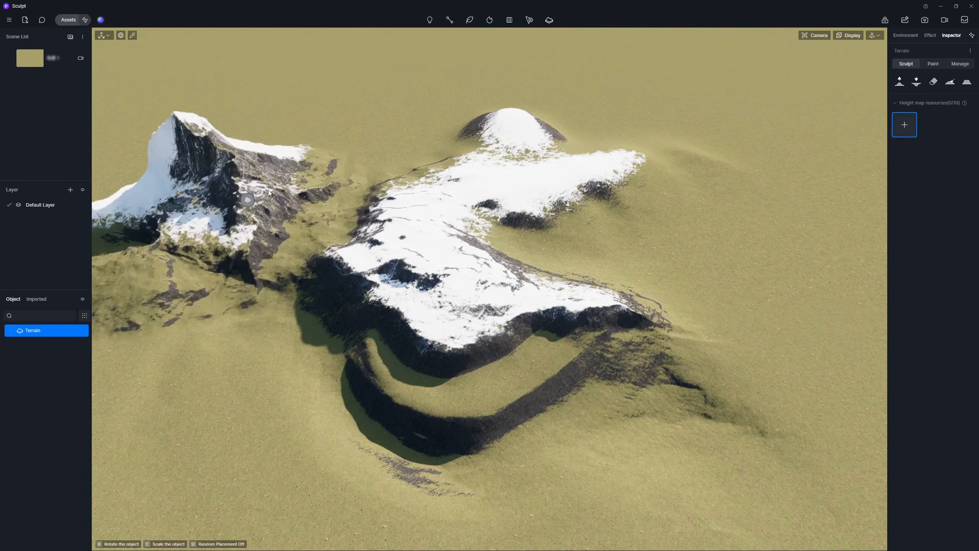
left_click(311, 143)
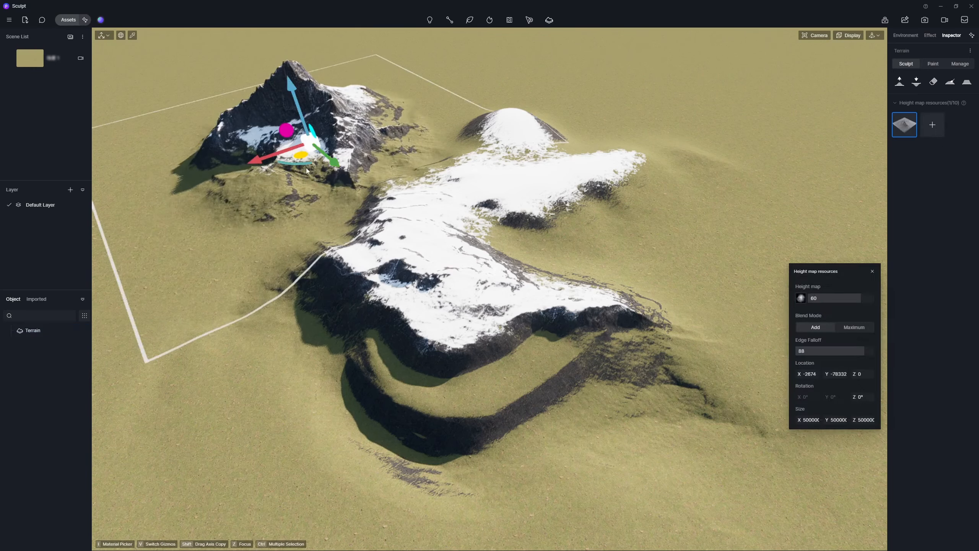
- Enlarge the Mountain 05 height map, rotate it to 187°, and set its height map value to 53 and edge falloff to 7
mouse_move(305, 165)
left_mouse_down()
mouse_move(301, 155)
mouse_move(317, 151)
left_mouse_up()
key("v")
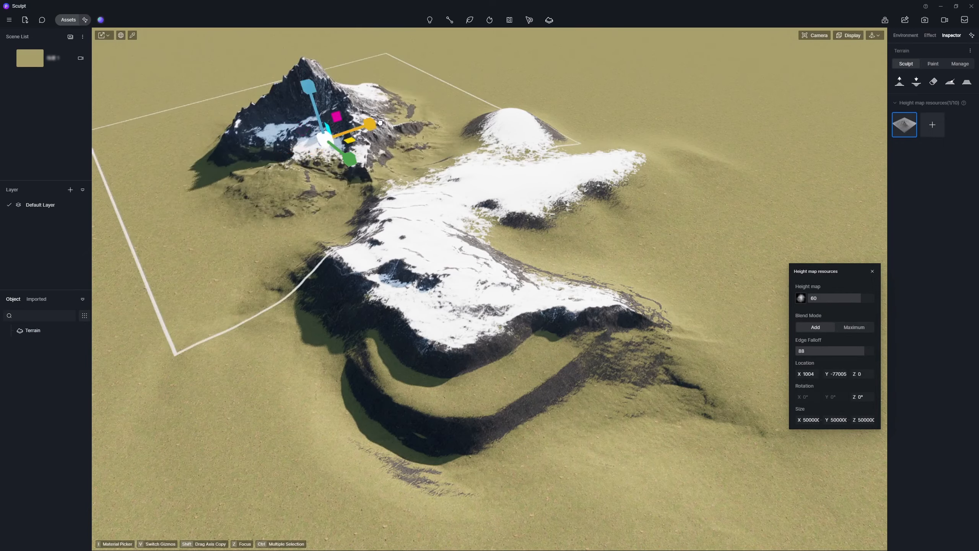
left_click_drag(364, 125, 388, 141)
key("v")
left_click_drag(308, 159, 383, 120)
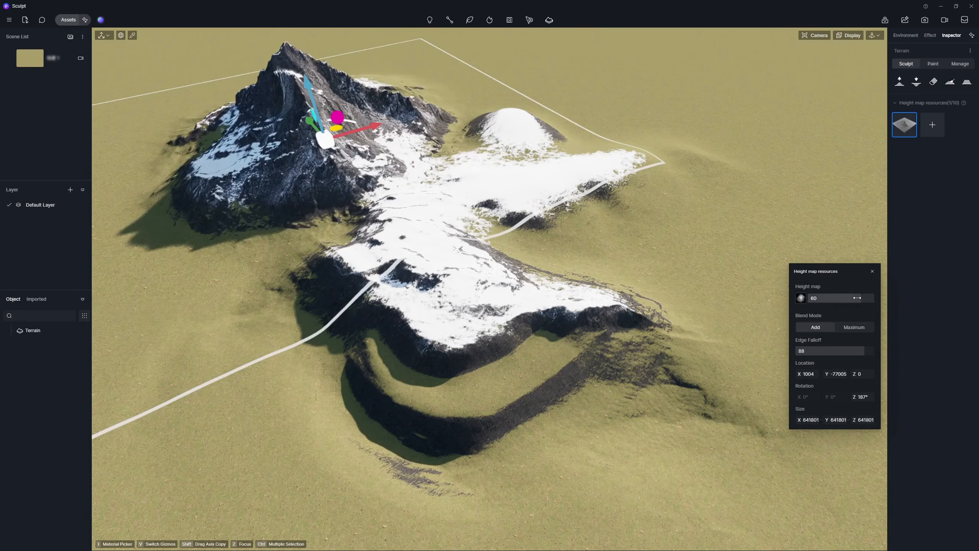
mouse_move(858, 297)
left_mouse_down()
mouse_move(833, 299)
mouse_move(859, 298)
left_mouse_up()
left_click_drag(862, 351, 803, 344)
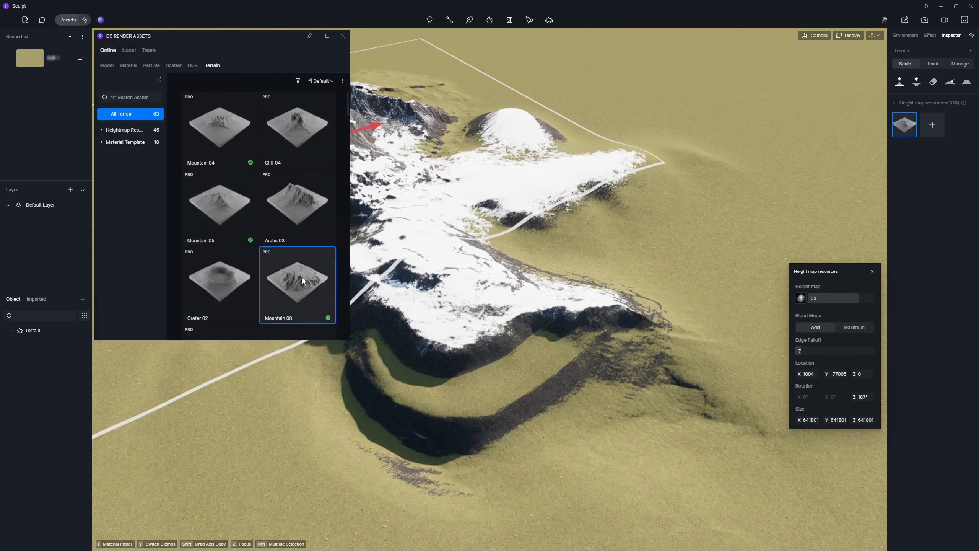
- Place the Mountain 08 height map over the rounded far peak with a height map value of 29 and a 54° rotation
left_click(302, 281)
left_click(597, 145)
left_click_drag(864, 298, 849, 298)
left_click_drag(588, 156, 475, 137)
key("m")
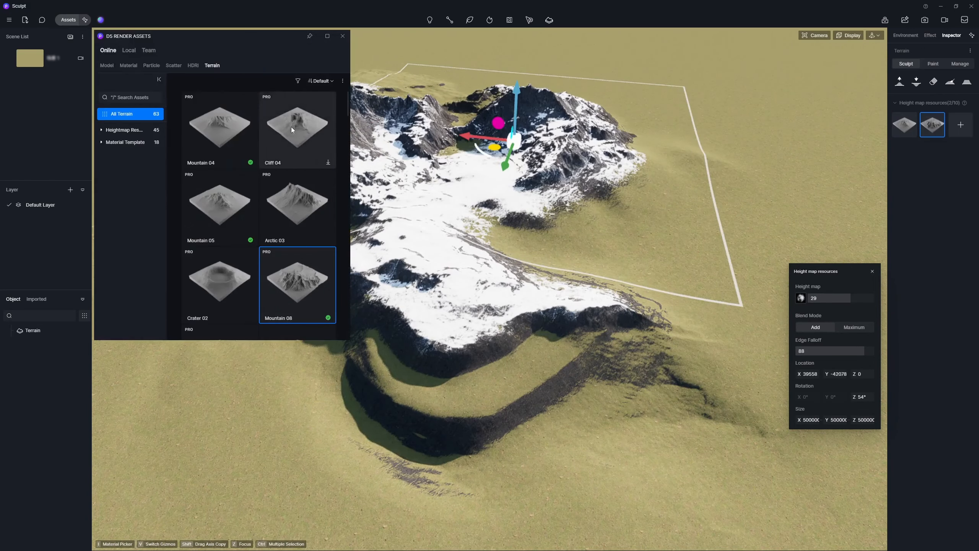
- Place the Mountain 04 height map on the near side of the range with a height map value of 28 and a 252° rotation
left_click(227, 129)
left_click(226, 319)
mouse_move(250, 288)
left_mouse_down()
mouse_move(281, 310)
mouse_move(265, 292)
left_mouse_up()
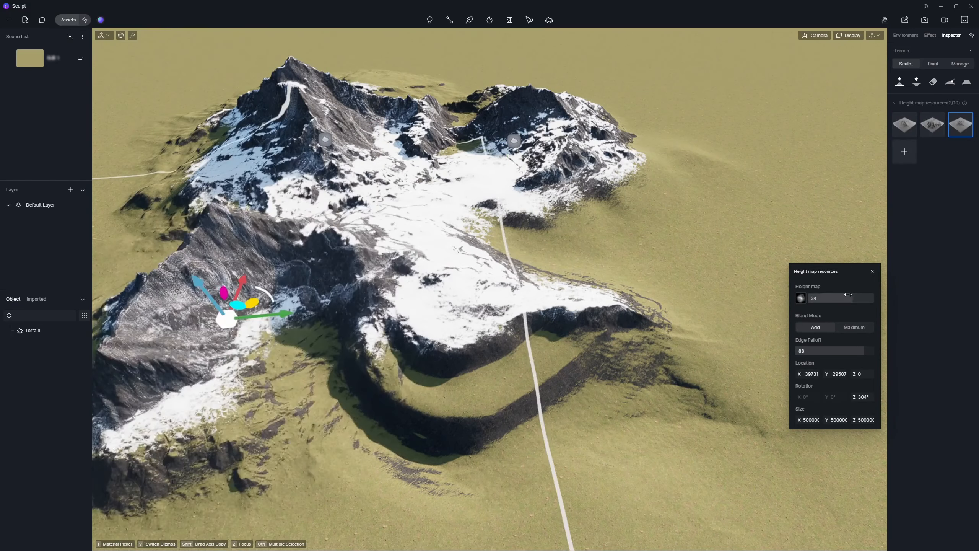
left_click_drag(848, 294, 846, 295)
left_click_drag(266, 293, 286, 337)
left_click_drag(228, 320, 229, 292)
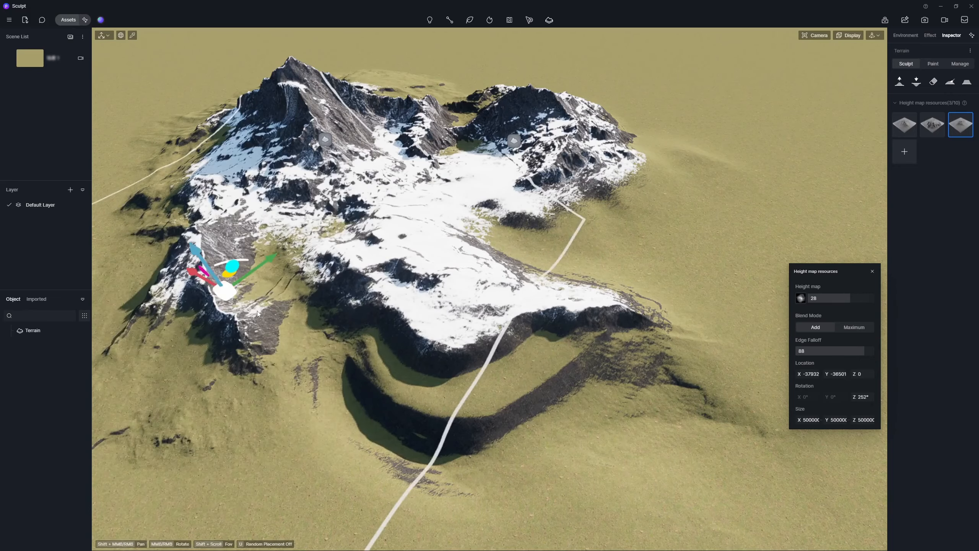
key("Escape")
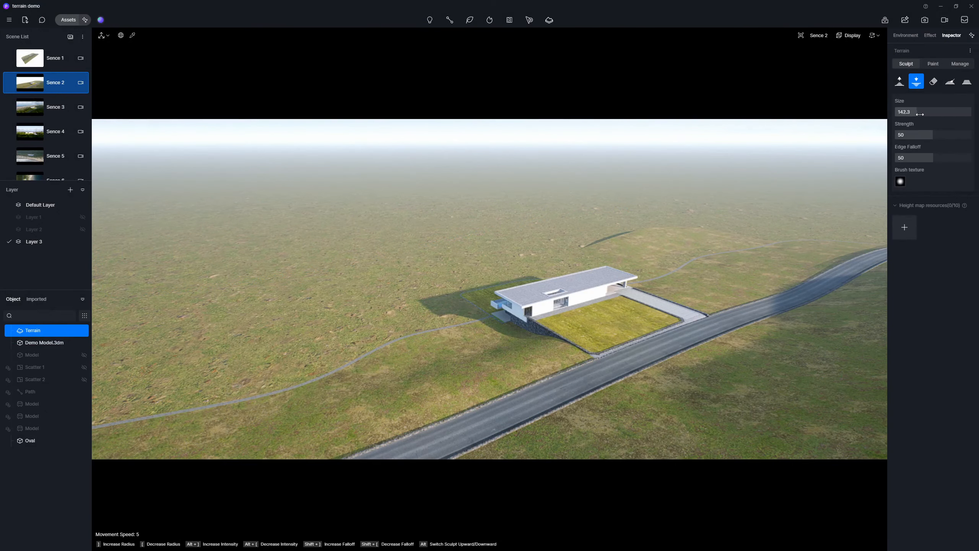
- Lower the terrain behind the house with a large brush at strength 50 to form a wide lake basin, and return to Sence 2
scroll(498, 256, "down", 6)
mouse_move(333, 218)
left_mouse_down()
mouse_move(400, 155)
mouse_move(669, 142)
left_mouse_up()
scroll(670, 143, "down", 5)
middle_click_drag(669, 141, 615, 226)
mouse_move(442, 314)
left_mouse_down()
mouse_move(590, 162)
mouse_move(524, 166)
mouse_move(733, 128)
mouse_move(344, 164)
mouse_move(496, 193)
left_mouse_up()
key("bracketright")
middle_click_drag(496, 193, 510, 277)
mouse_move(316, 185)
left_mouse_down()
mouse_move(573, 163)
mouse_move(721, 167)
mouse_move(591, 119)
left_mouse_up()
left_click_drag(321, 150, 401, 201)
key("Escape")
left_click(28, 86)
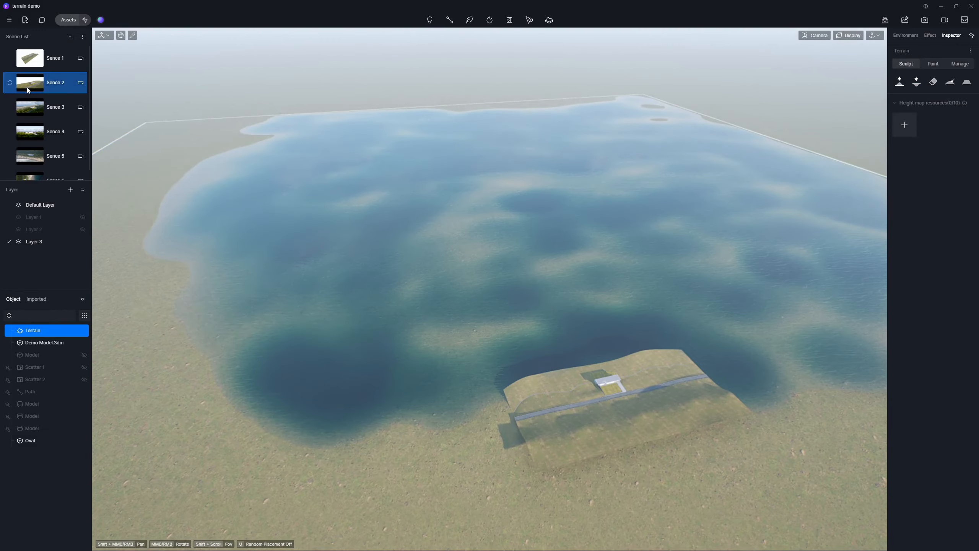
- Hide the Oval water surface to expose the lowered ground behind the house
scroll(393, 269, "down", 5)
middle_click_drag(393, 269, 400, 178)
left_click(84, 441)
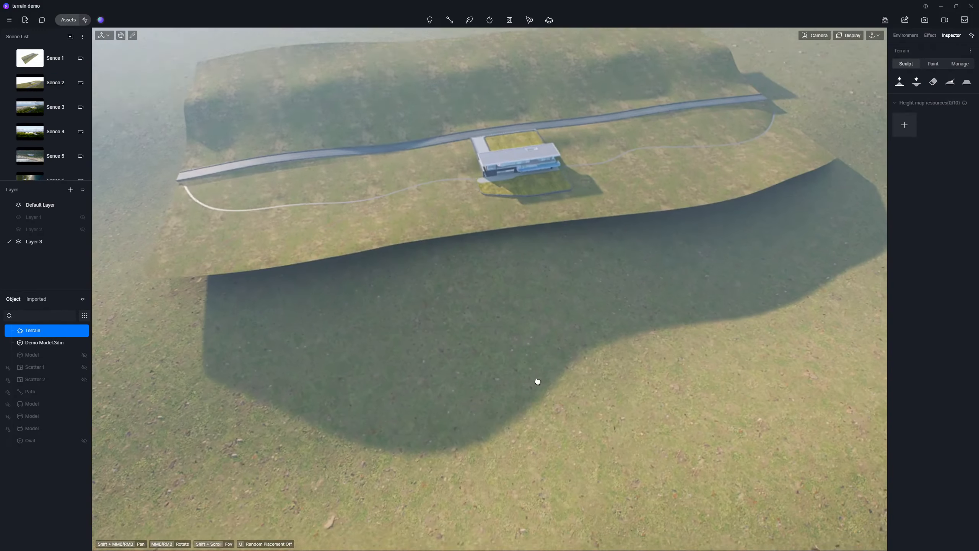
- Raise the ground along the steep drop behind the house and at both ends with a brush size of 89.9 and strength 50
left_click(899, 81)
mouse_move(193, 303)
left_mouse_down()
mouse_move(271, 308)
mouse_move(663, 258)
mouse_move(709, 235)
left_mouse_up()
scroll(713, 234, "up", 3)
middle_click_drag(718, 234, 552, 285)
left_click_drag(713, 246, 655, 241)
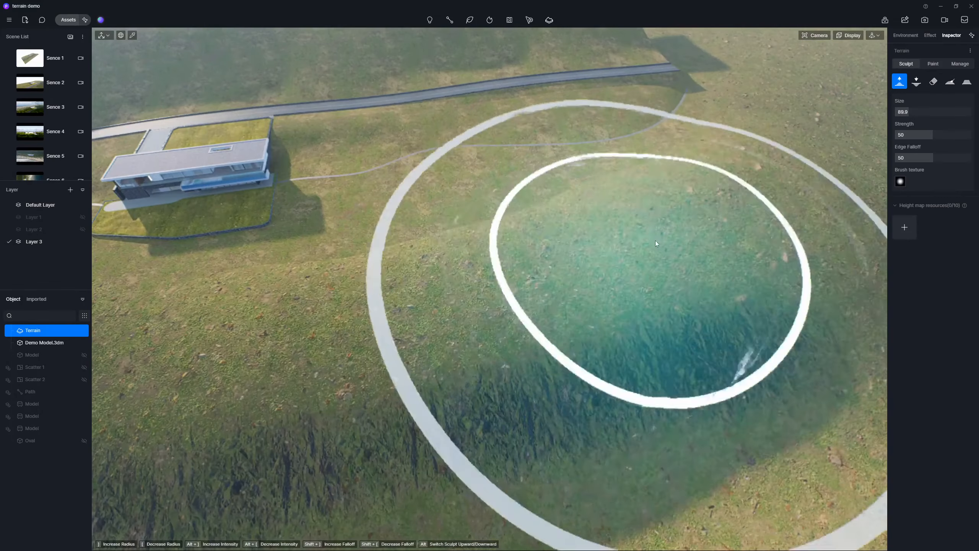
scroll(655, 240, "down", 5)
middle_click_drag(253, 439, 432, 396)
middle_click_drag(217, 216, 311, 241)
scroll(312, 241, "up", 2)
left_click_drag(312, 241, 146, 353)
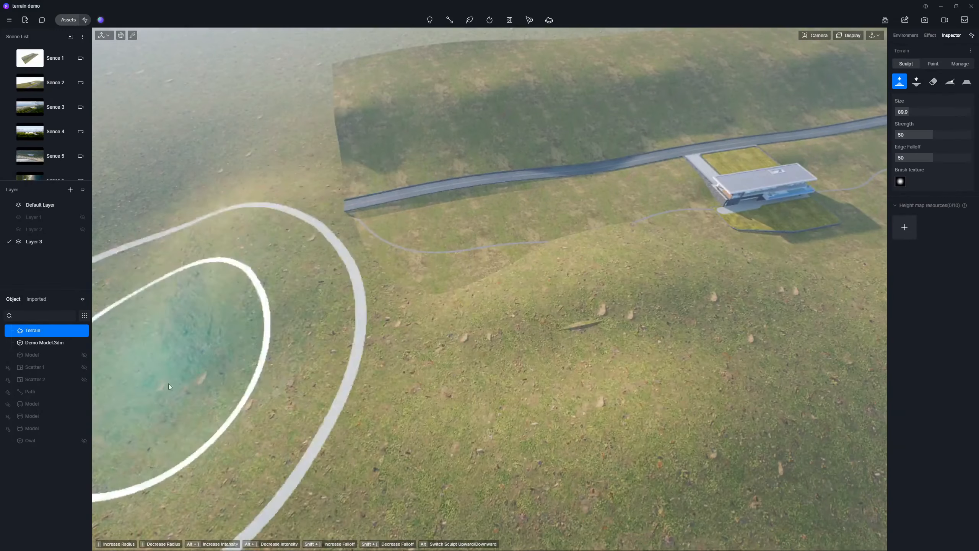
scroll(139, 356, "down", 4)
- Lower the raised terrain overlapping the house site and footpath with a brush size of 40 and strength 50
left_click(967, 82)
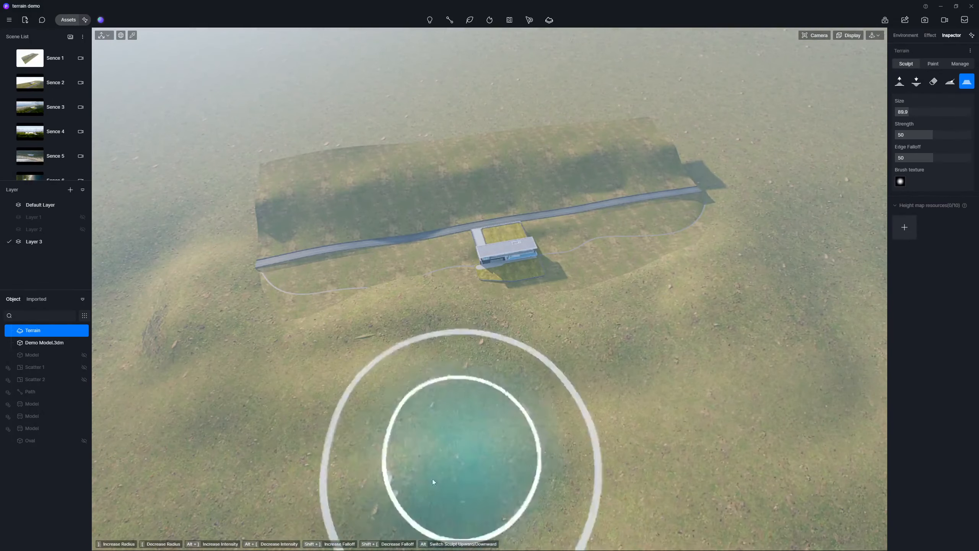
scroll(603, 247, "up", 3)
middle_click_drag(603, 246, 841, 135)
left_click(916, 81)
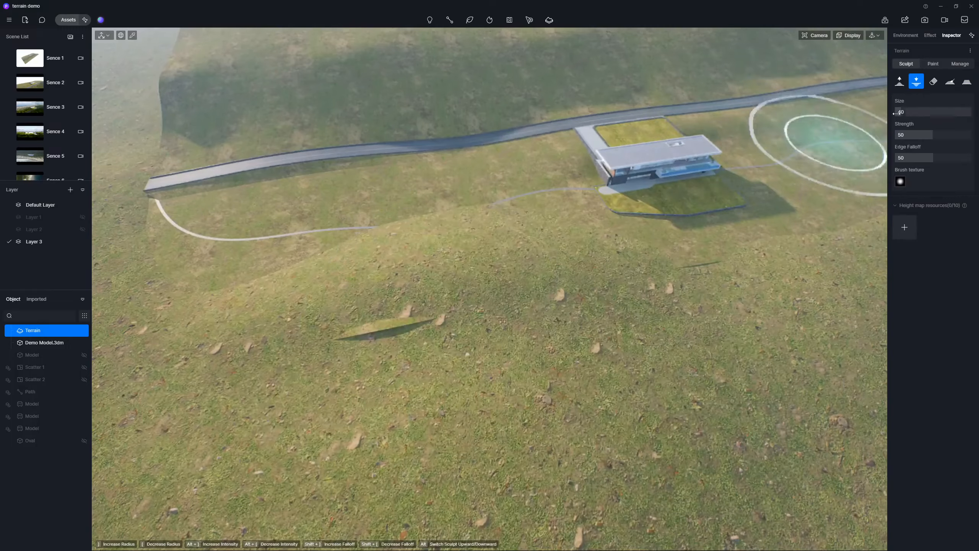
scroll(409, 255, "up", 2)
left_click_drag(481, 266, 408, 256)
scroll(613, 285, "down", 2)
middle_click_drag(613, 285, 316, 365)
left_click_drag(703, 258, 620, 284)
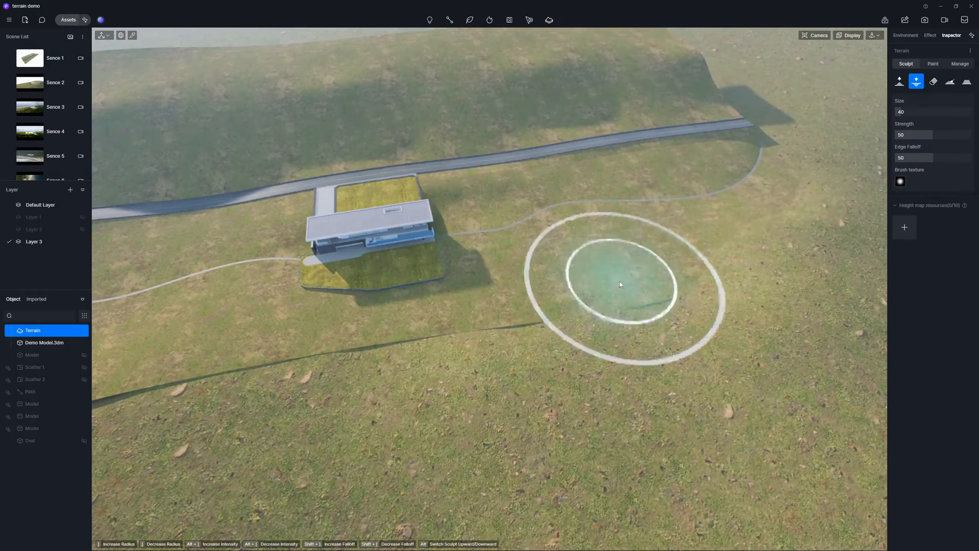
- Raise the terrain along the site's edge behind the house to close the gap, using brush size 40 and strength 17
left_click(899, 81)
left_click_drag(929, 135, 907, 135)
middle_click_drag(154, 386, 437, 310)
scroll(438, 310, "up", 2)
left_click_drag(438, 311, 767, 262)
middle_click_drag(767, 262, 610, 289)
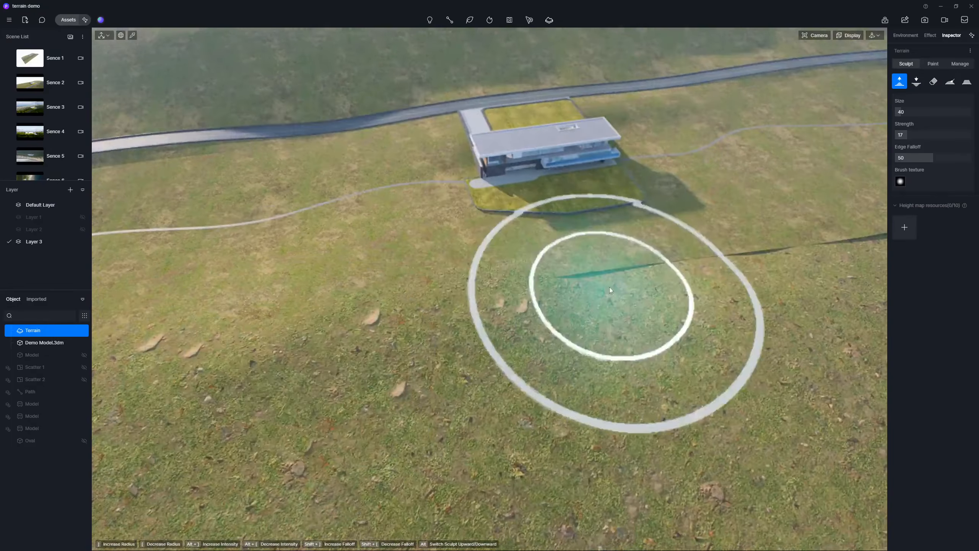
left_click_drag(610, 289, 740, 270)
middle_click_drag(740, 270, 586, 307)
left_click_drag(586, 306, 709, 295)
middle_click_drag(709, 295, 545, 324)
scroll(545, 324, "down", 6)
key("Escape")
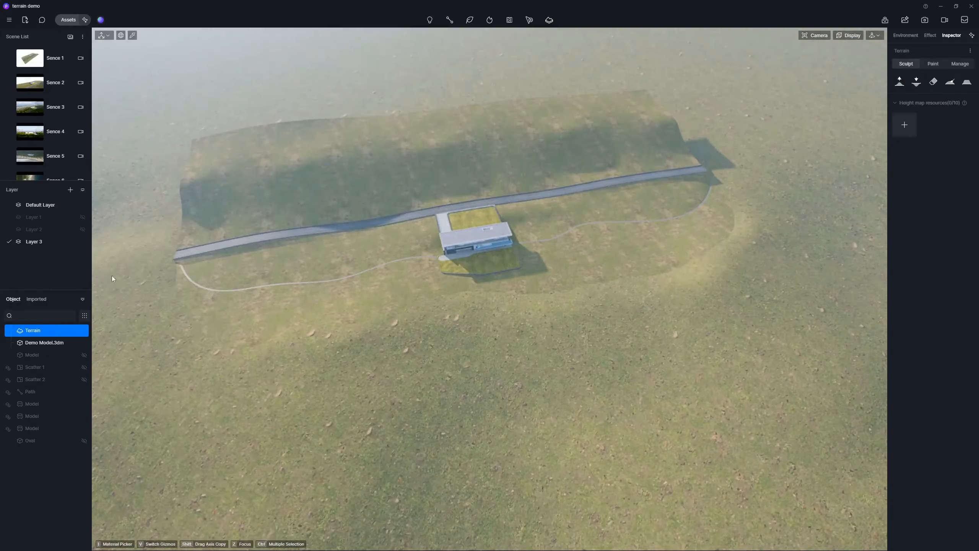
- Return to Sence 2, lower the shoreline near the end of the footpath at strength 17, and undo the last stroke
left_click(31, 88)
right_click_drag(270, 239, 177, 320)
left_click(916, 81)
left_click(431, 258)
scroll(455, 238, "up", 3)
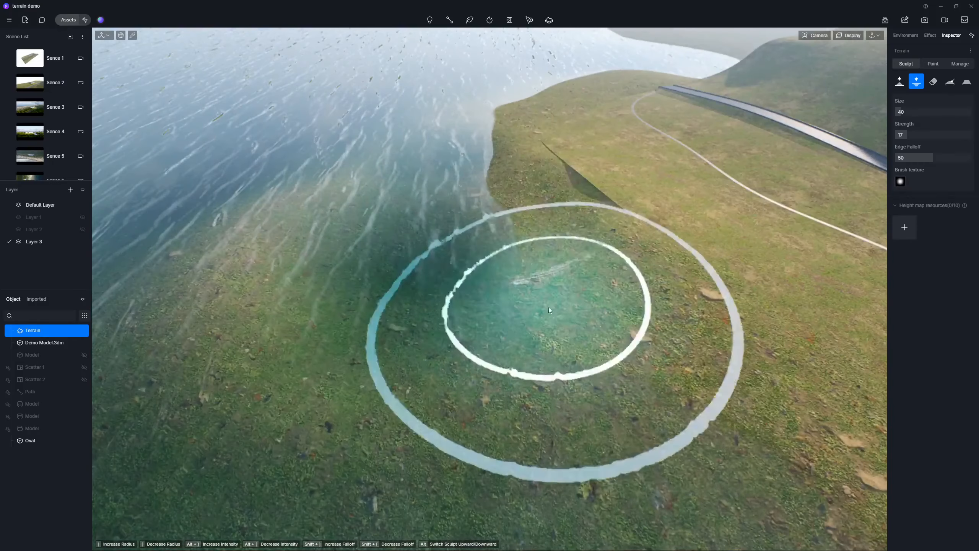
scroll(464, 271, "down", 3)
key("ctrl+z")
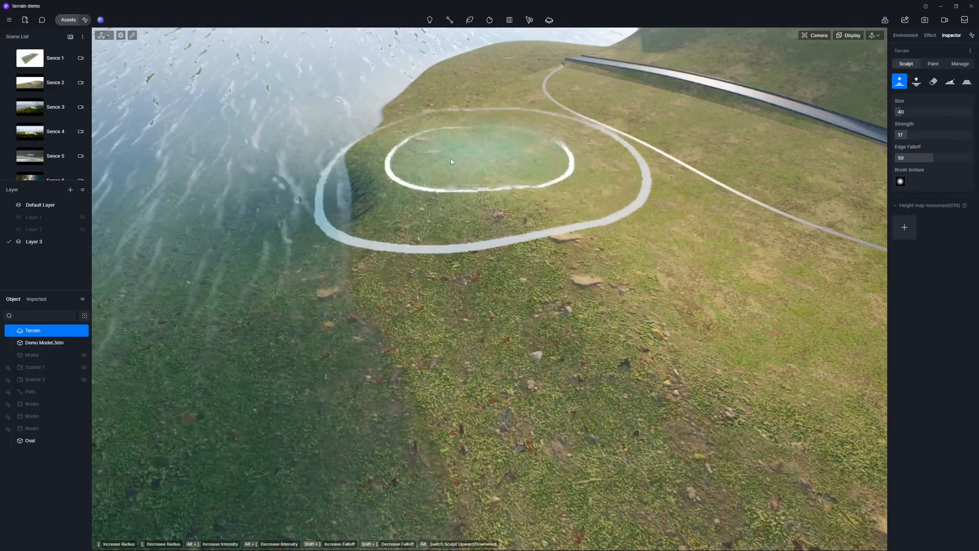
- Raise and flatten the shoreline around the house site with brush size 40 and strength 17, and return to Sence 2
left_click(899, 81)
left_click(967, 82)
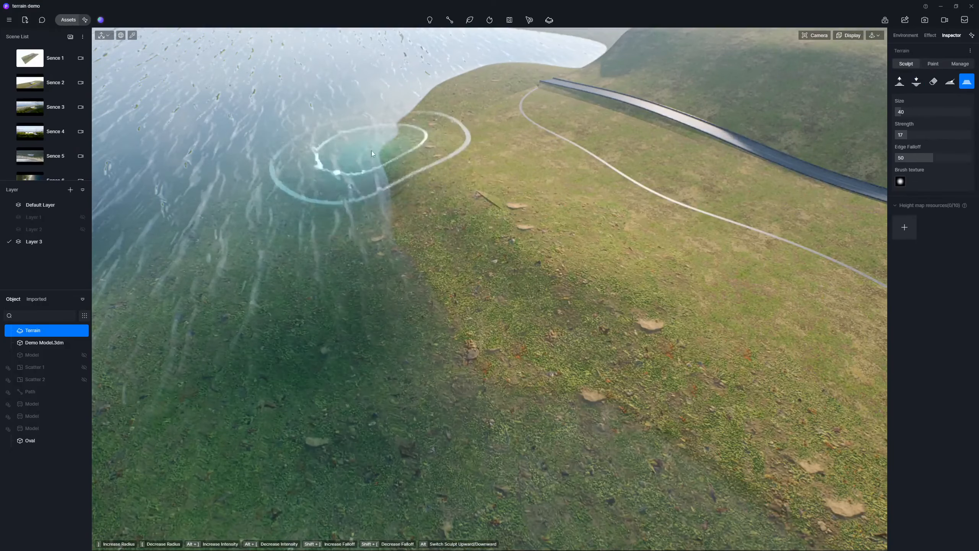
left_click(899, 81)
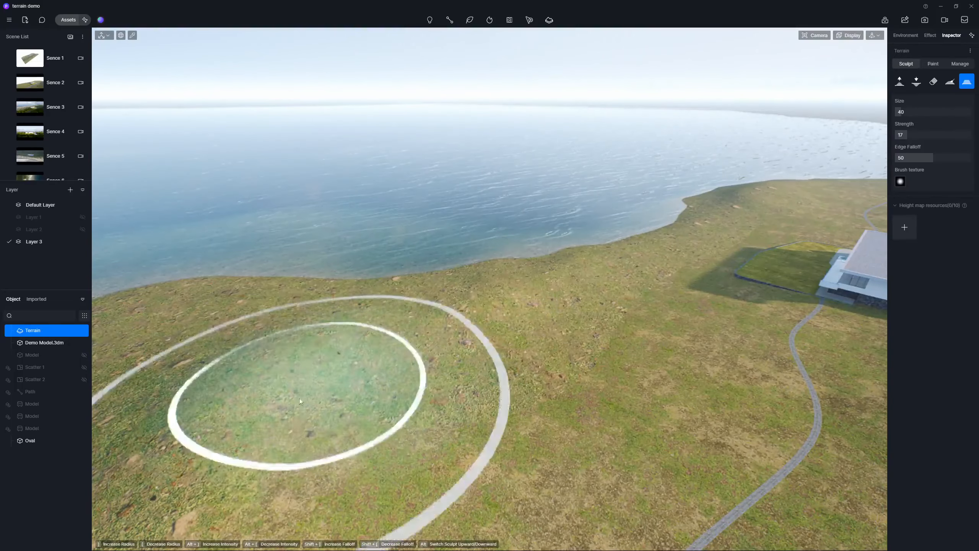
left_click(32, 85)
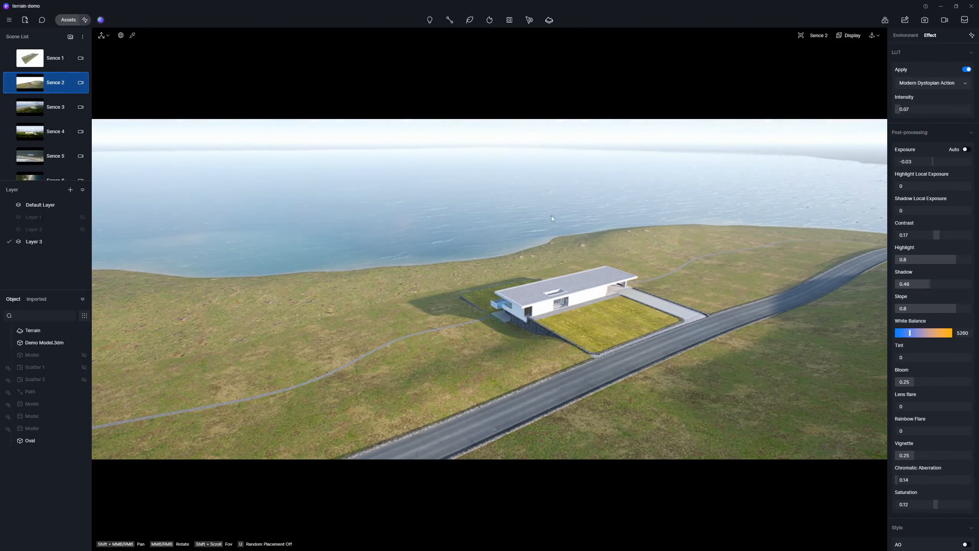
- Add the Ridge 01 height map from the terrain assets at the lake's outer shore with a height map value of 40 and a 76° rotation
middle_click_drag(517, 214, 554, 296)
scroll(505, 216, "down", 5)
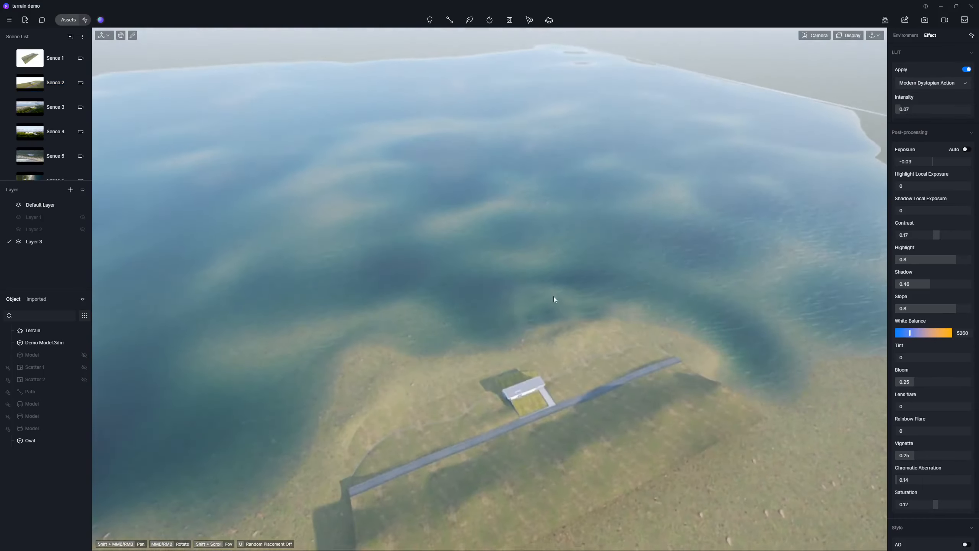
scroll(540, 277, "down", 3)
middle_click_drag(523, 257, 671, 282, "shift")
left_click(31, 330)
left_click(908, 128)
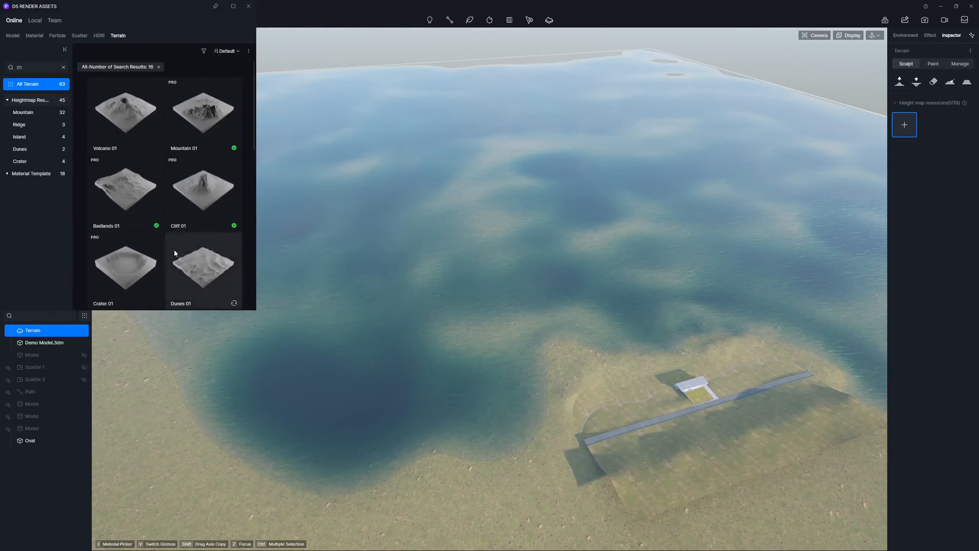
scroll(170, 182, "down", 5)
left_click(125, 193)
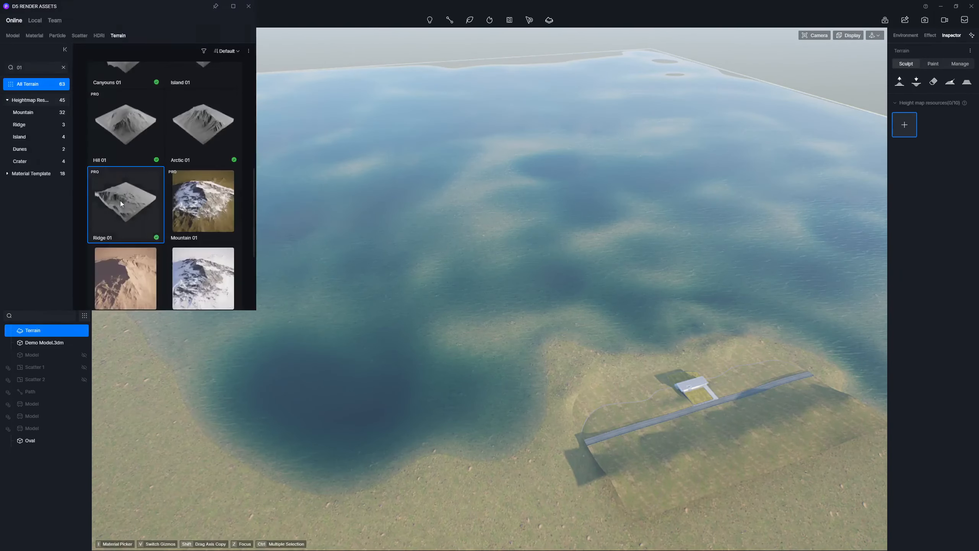
left_click(120, 201)
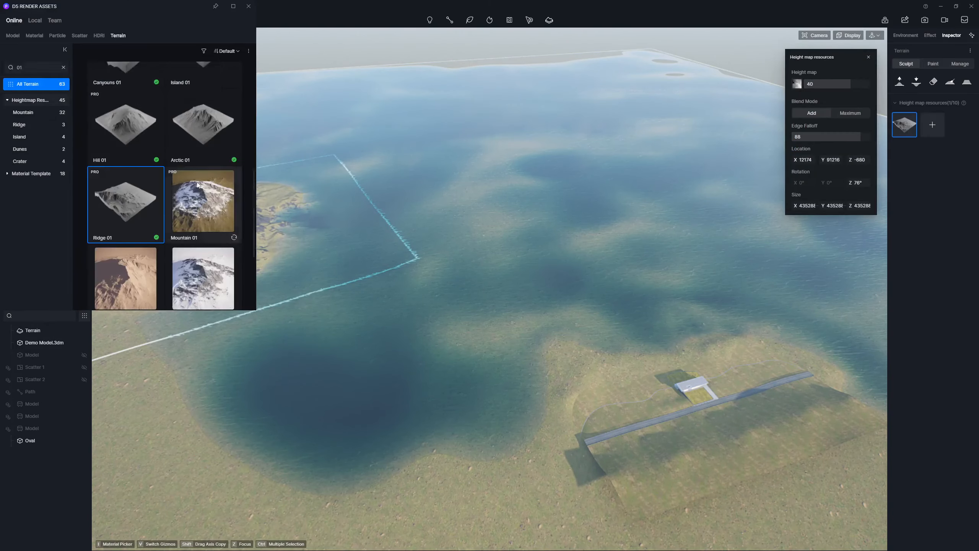
- Search the terrain assets for 02 and add another height map to extend the ridge along the lake shore
left_click(34, 70)
left_click(55, 85)
scroll(171, 192, "down", 4)
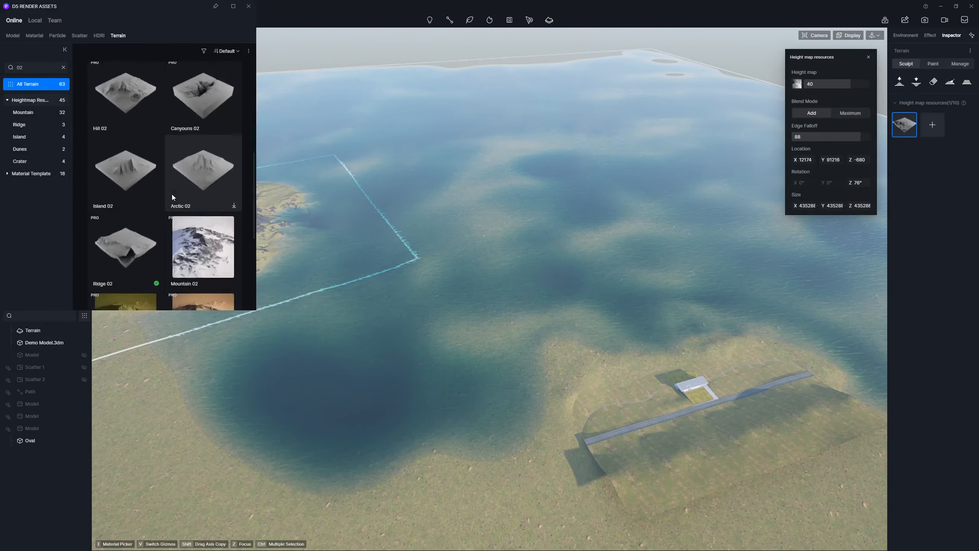
left_click(171, 195)
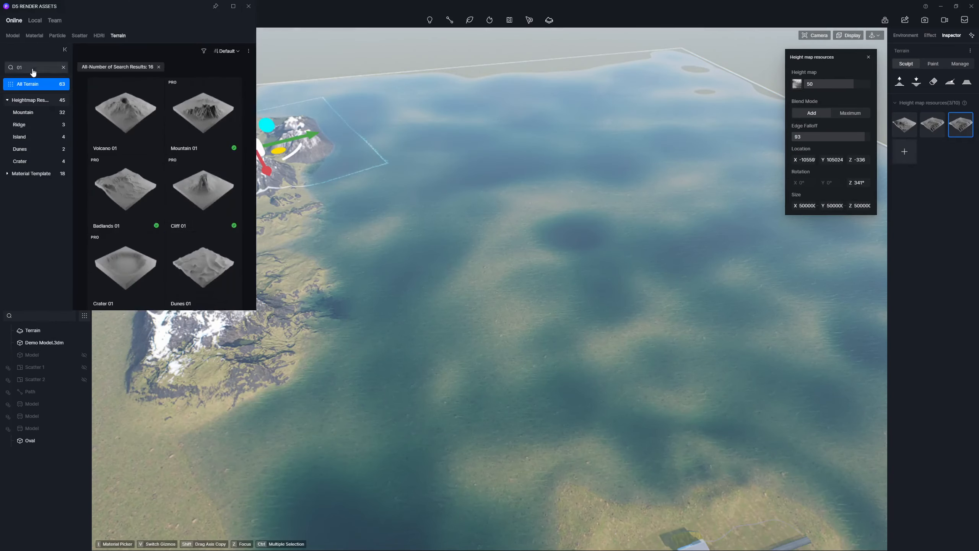
- Add the Arctic 01 height map at the far end of the shore range, rotated 8° with a height map value of 28
scroll(209, 144, "down", 2)
left_click(210, 143)
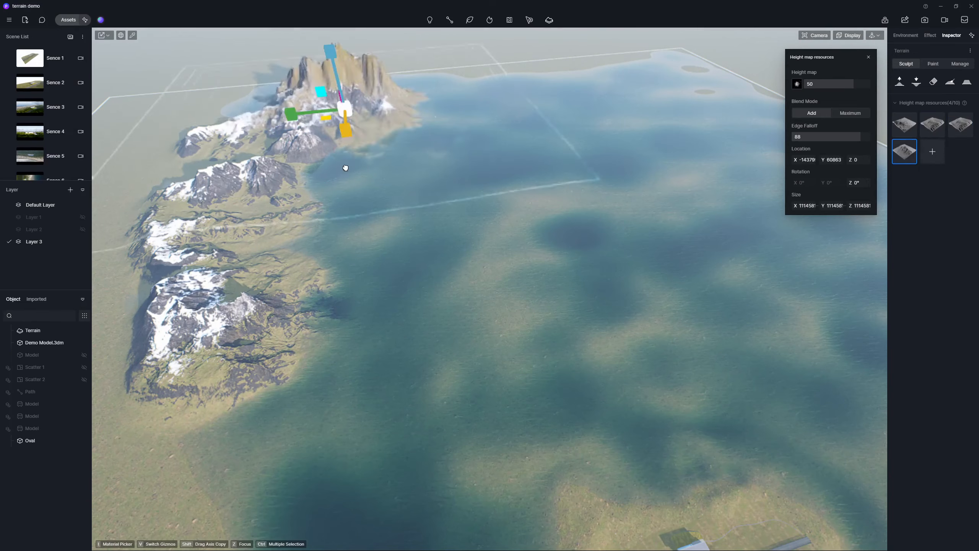
key("v")
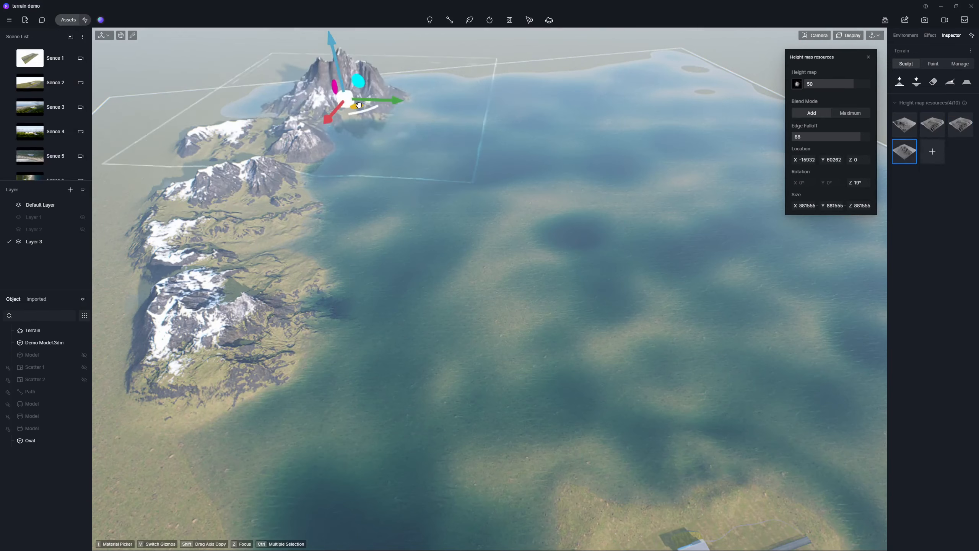
left_click_drag(331, 41, 333, 50)
left_click_drag(389, 100, 377, 106)
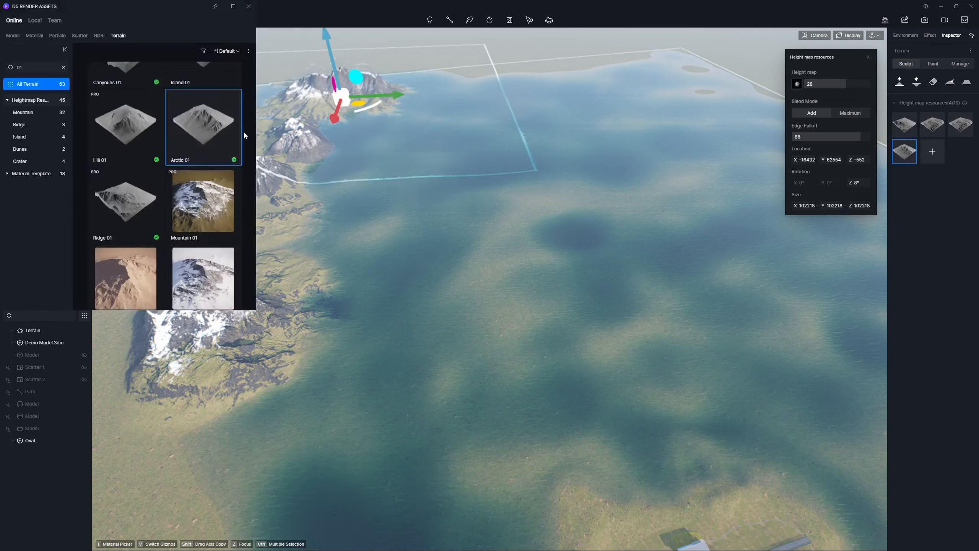
- Add a second Arctic 01 height map beside the first along the far shore, rotated 10° with a height map value of 22
left_click_drag(244, 130, 472, 80)
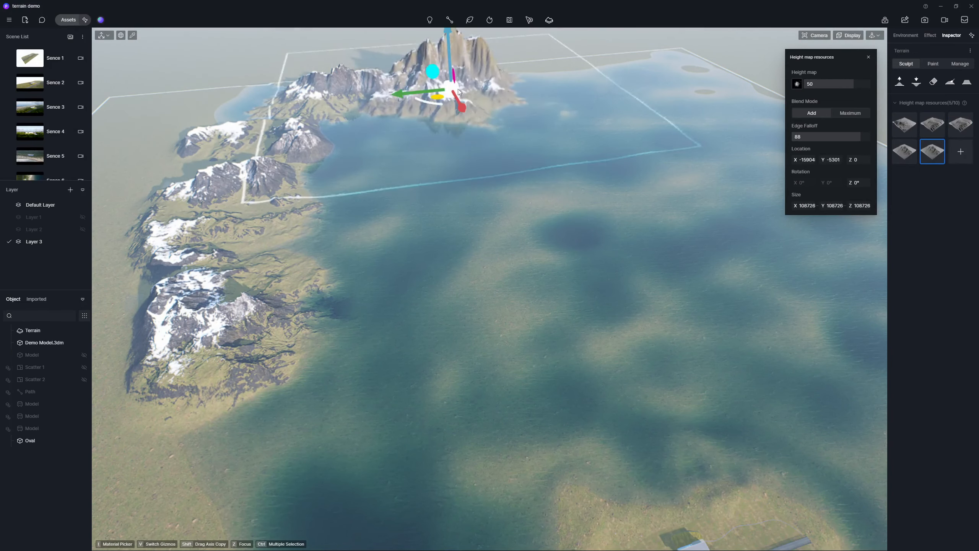
left_click_drag(447, 38, 449, 54)
left_click_drag(438, 98, 450, 93)
mouse_move(441, 98)
left_mouse_down()
mouse_move(429, 95)
mouse_move(444, 91)
left_mouse_up()
- Add another height map next to the second Arctic 01, reduce its height, and align it with the far mountain range
left_click(960, 151)
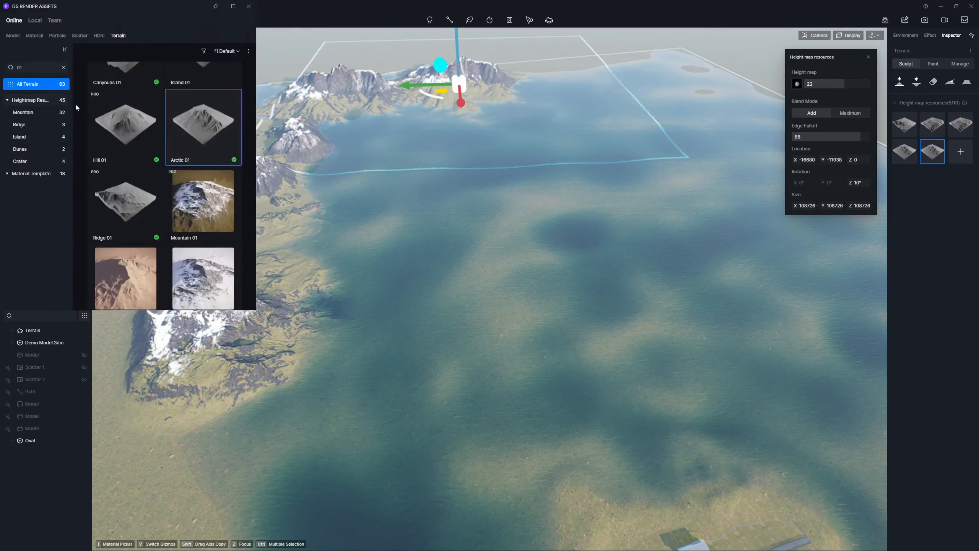
scroll(202, 128, "down", 1)
left_click(202, 127)
left_click(551, 87)
left_click_drag(538, 101, 571, 99)
left_click_drag(855, 85, 847, 85)
left_click_drag(548, 86, 584, 94)
left_click_drag(593, 99, 599, 99)
- Add the Mountain 05 height map at the end of the far range, enlarge and lower it, and set its height map value to 47
left_click(904, 178)
left_click(195, 119)
left_click(689, 103)
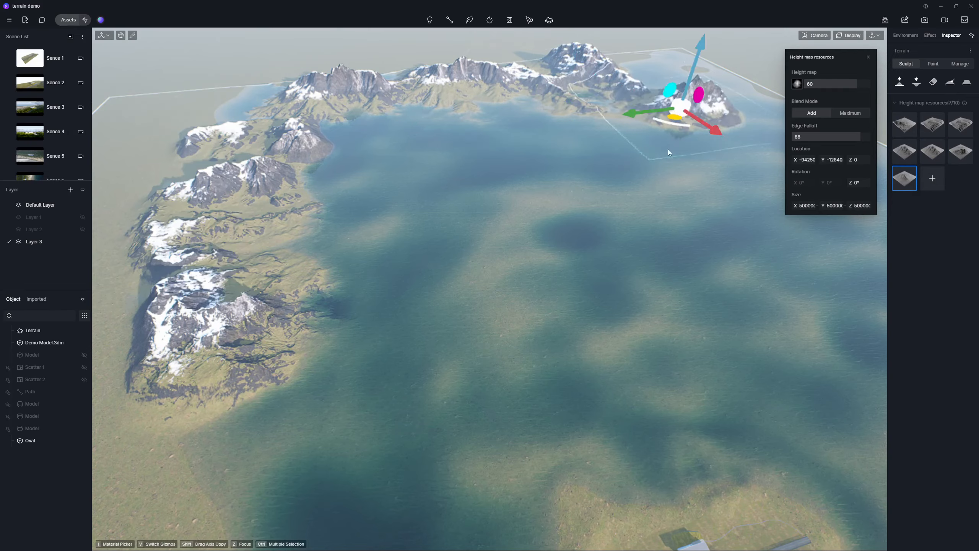
middle_click_drag(668, 149, 558, 162)
left_click_drag(627, 148, 619, 138)
left_click_drag(601, 65, 601, 75)
left_click_drag(582, 119, 593, 113)
- Add an eighth height map beyond Mountain 05 on the lake shore, enlarge it, and set its height map value to 29
left_click(932, 179)
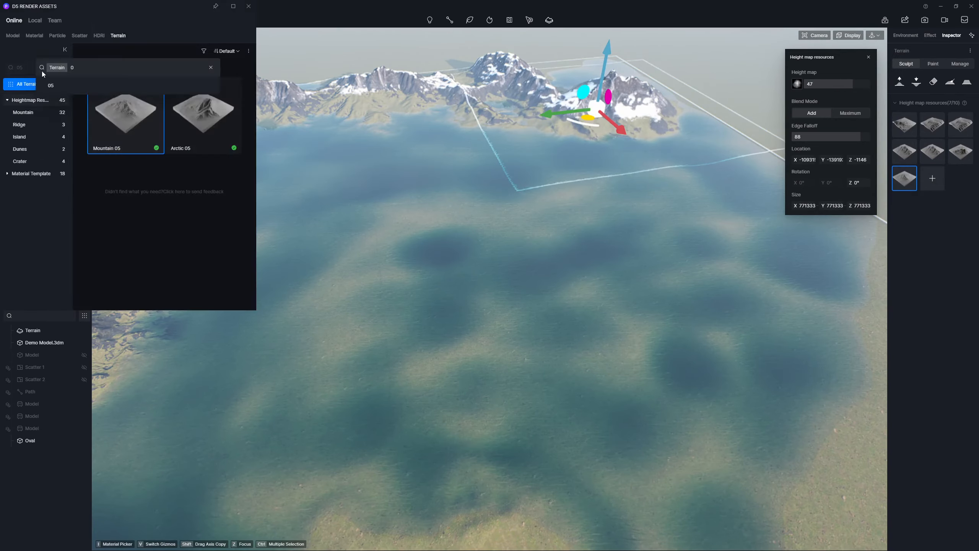
left_click(201, 116)
left_click(683, 194)
right_click_drag(683, 195, 768, 193)
left_click_drag(597, 186, 700, 283)
left_click_drag(854, 84, 845, 85)
left_click_drag(593, 197, 617, 191)
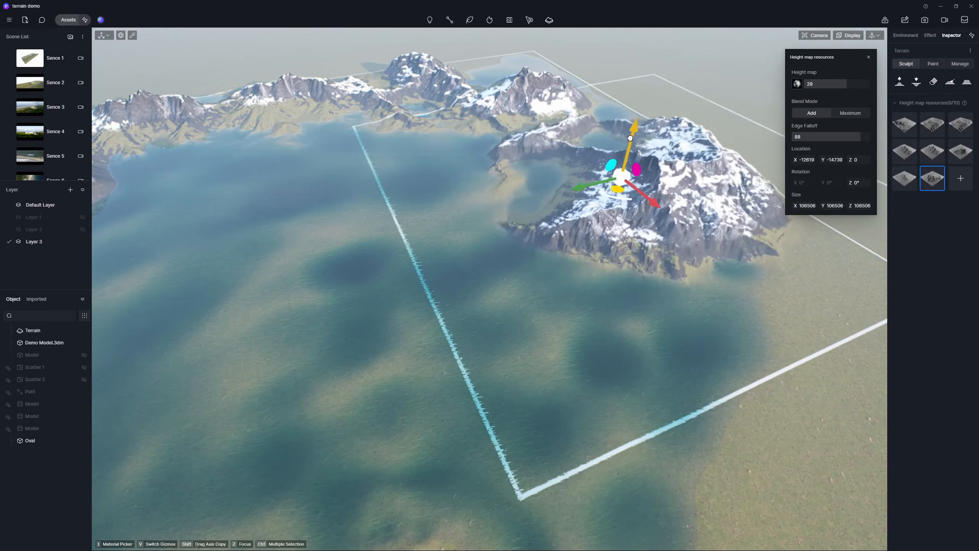
- Adjust the eighth height map's vertical position on the lake shore and check the mountain range from Sence 2
left_click_drag(631, 132, 633, 104)
scroll(601, 258, "down", 5)
left_click(28, 86)
left_click(640, 156)
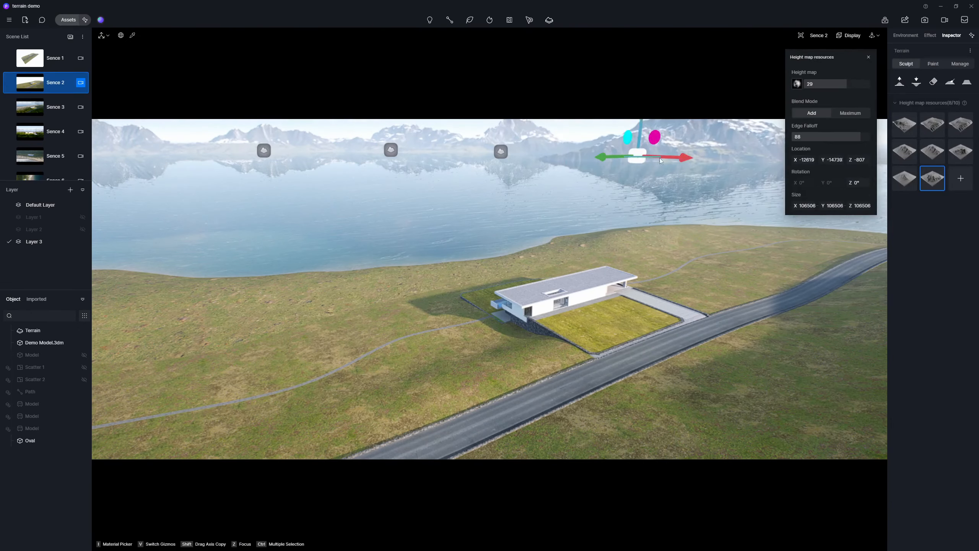
left_click(241, 114)
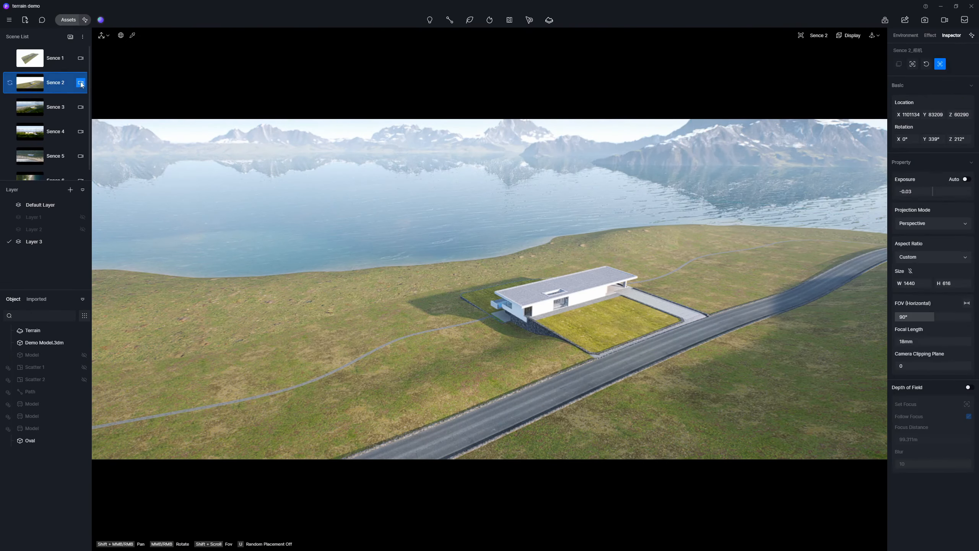
left_click(35, 84)
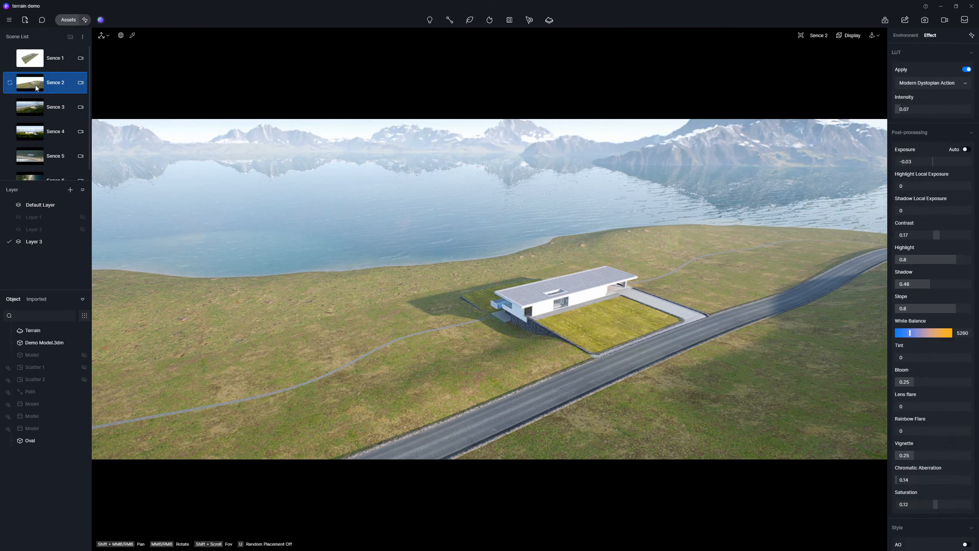
- Open the terrain's paint settings, add the Beach sand material as the second ground texture, and paint a sand patch between the mountains
left_click(33, 330)
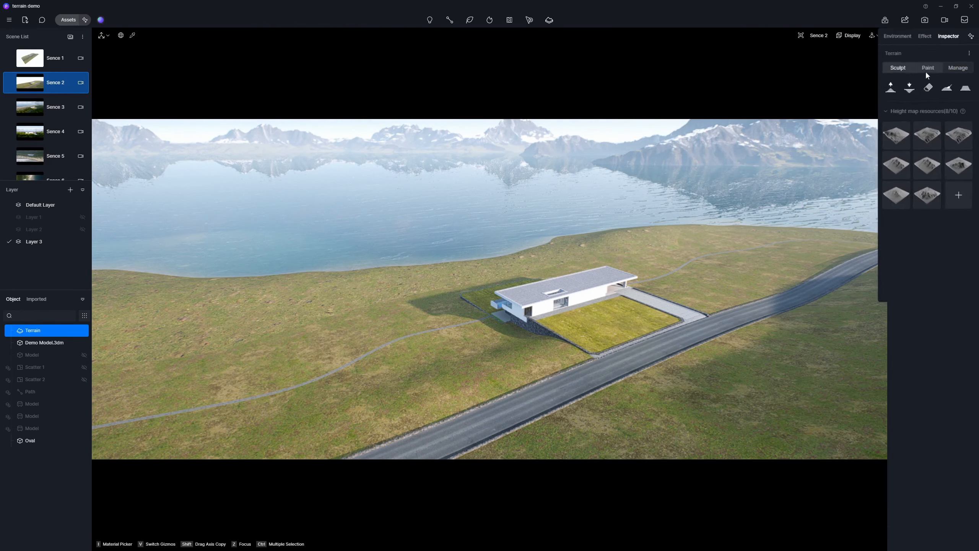
left_click(931, 67)
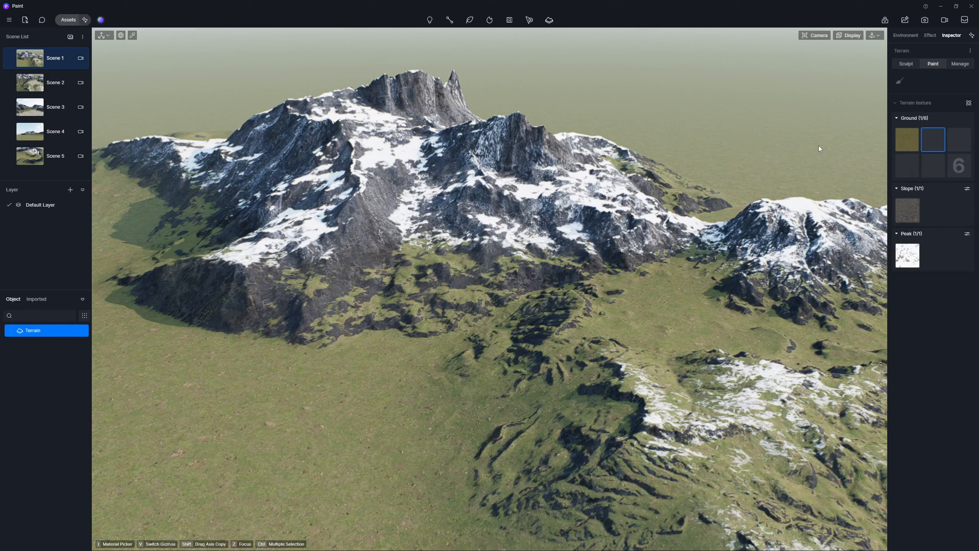
left_click(928, 142)
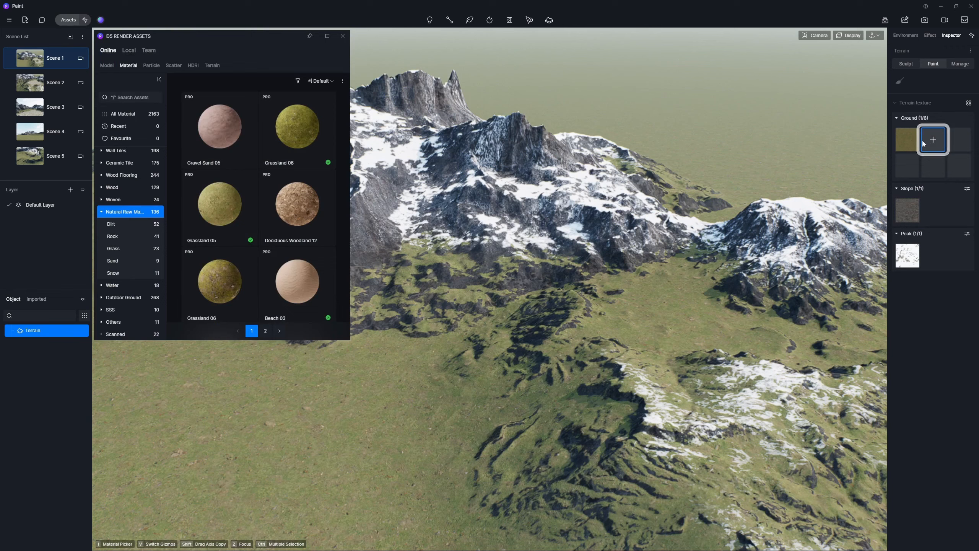
left_click(136, 261)
scroll(299, 200, "down", 3)
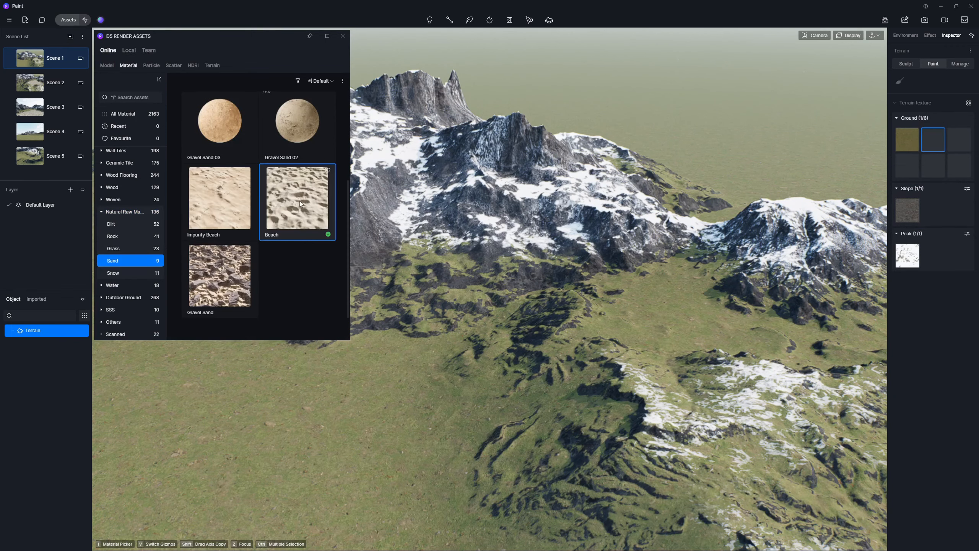
left_click(297, 200)
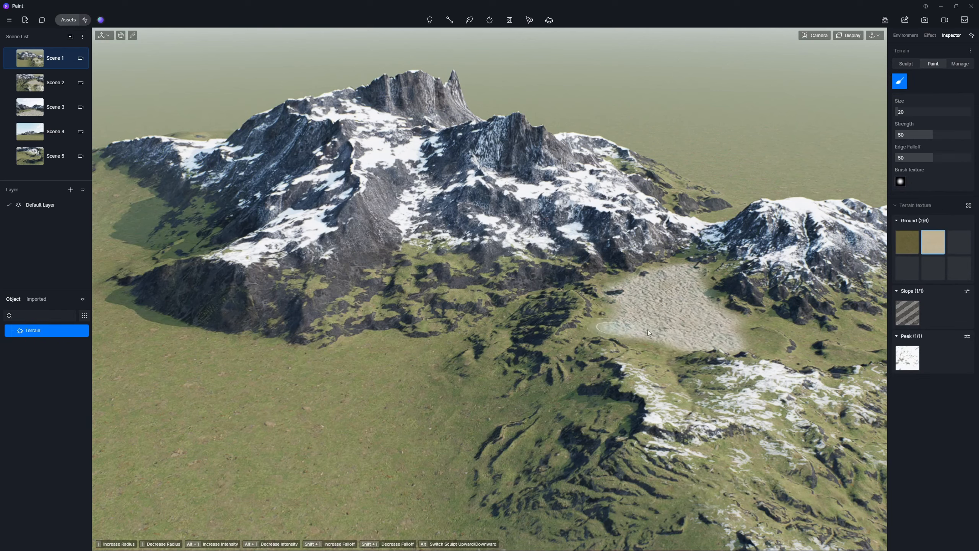
- Paint the grass ground texture back over the edge of the sand patch and switch to Scene 2
left_click(907, 241)
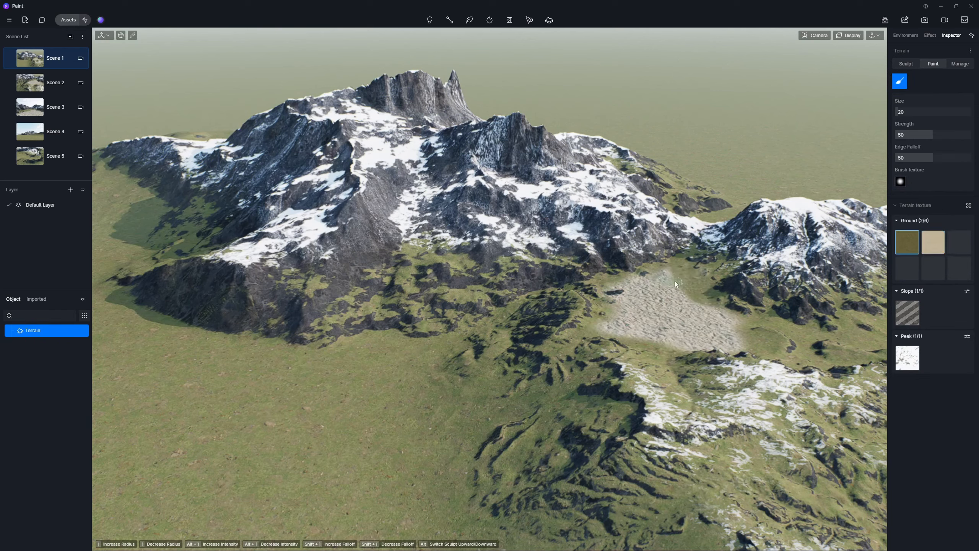
key("Escape")
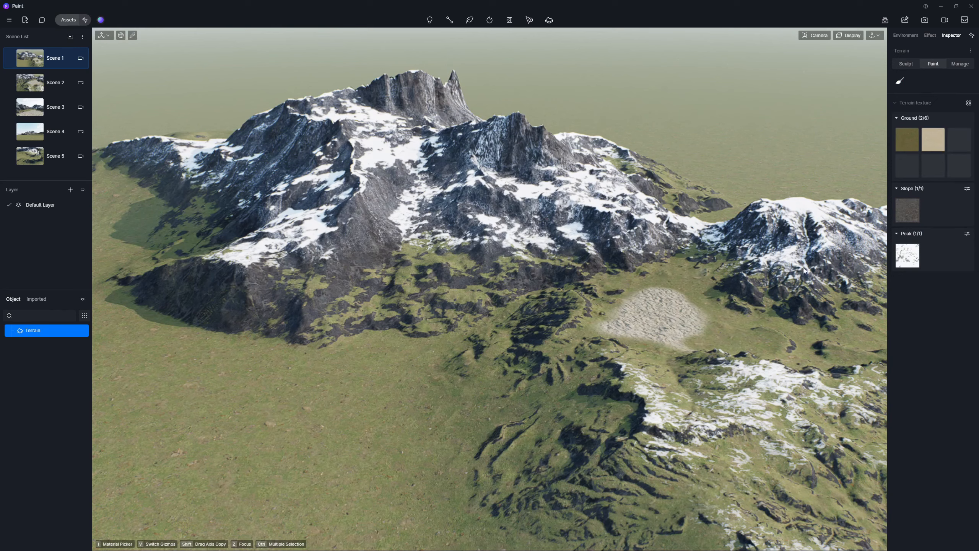
left_click(938, 135)
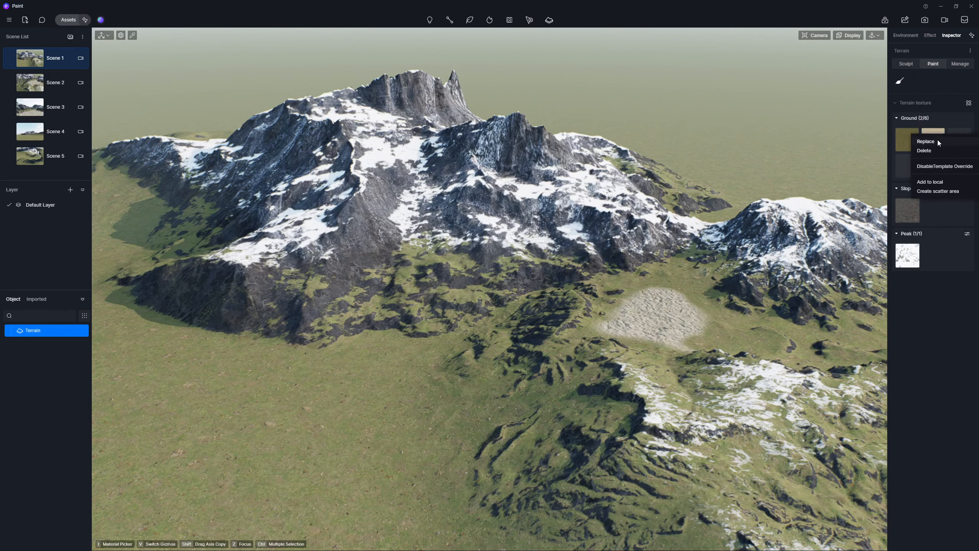
left_click(23, 83)
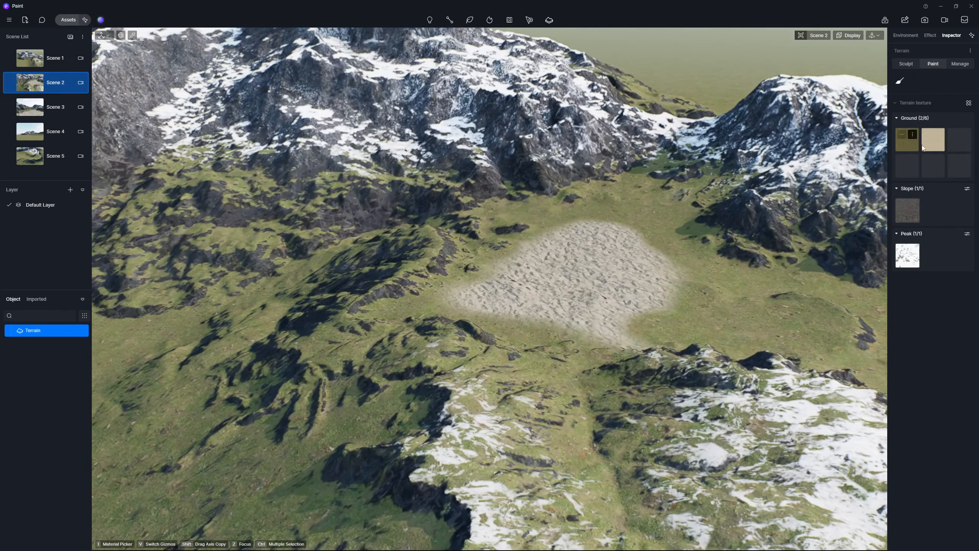
- Set the sand texture's material scaling to 0.09 and tint its base color light beige
left_click(929, 143)
left_click_drag(829, 162, 800, 162)
left_click(817, 158)
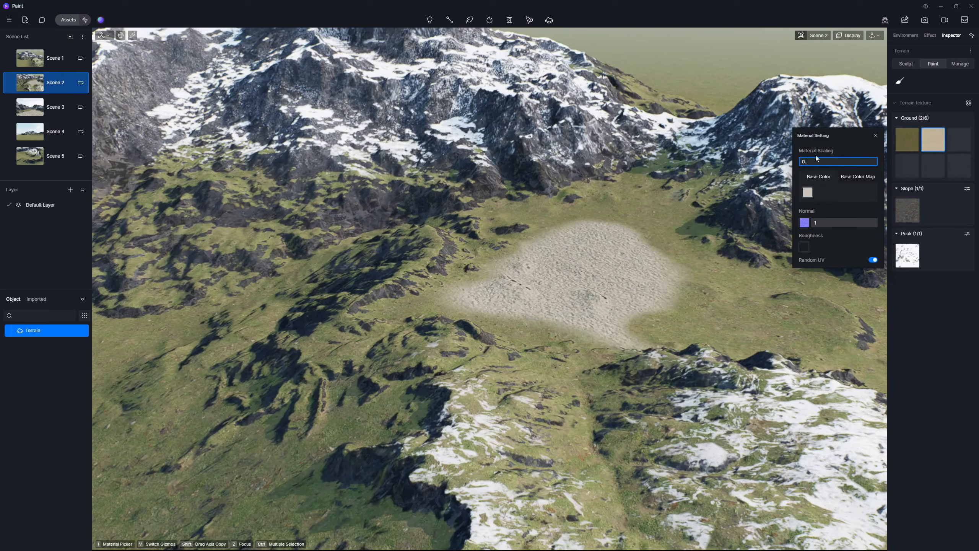
left_click(807, 191)
left_click_drag(817, 232, 817, 230)
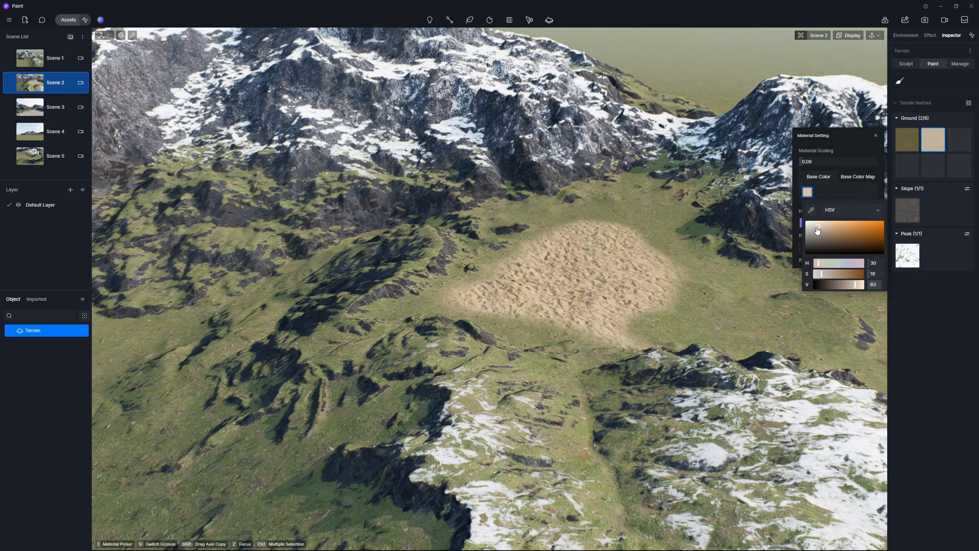
- Try different erosion and weathering values for the slope texture in Scene 3, returning both to 6
left_click(23, 109)
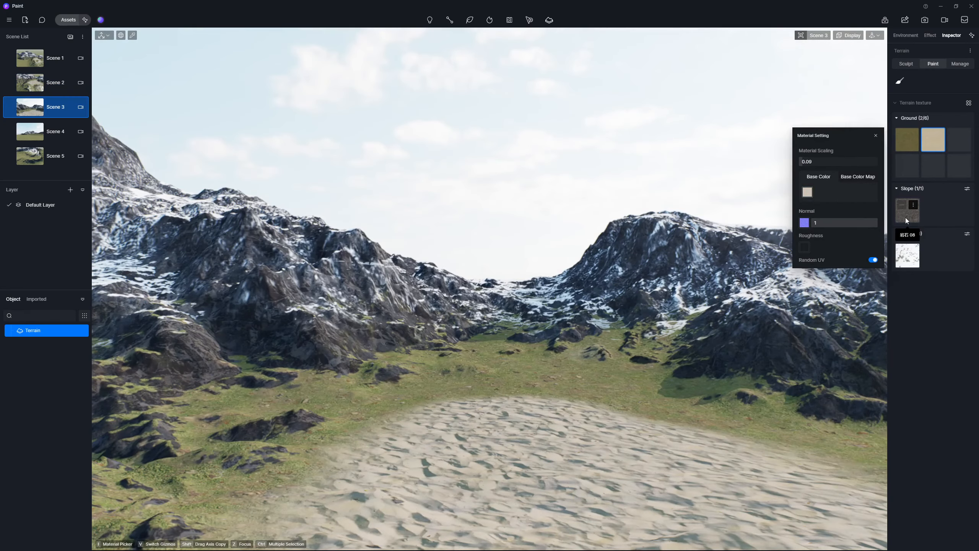
left_click(967, 190)
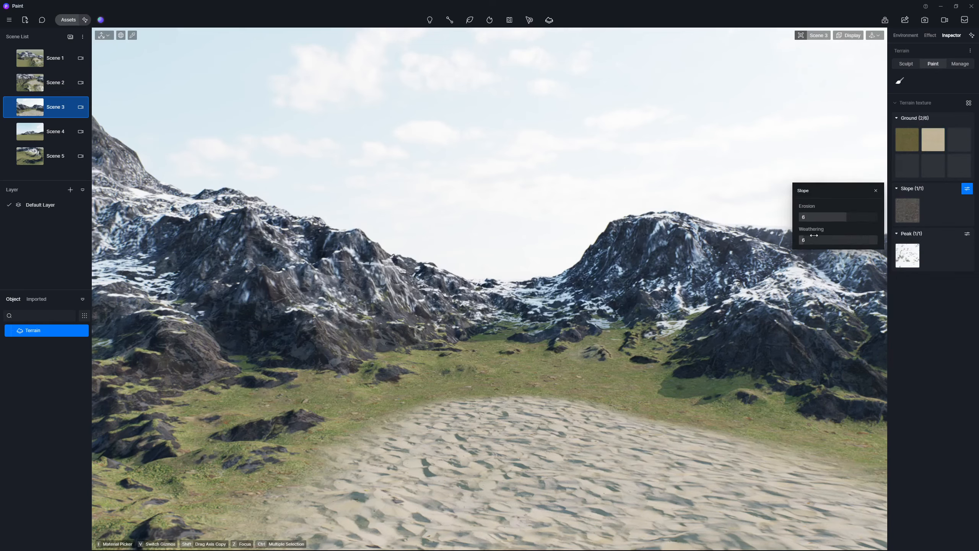
mouse_move(844, 217)
left_mouse_down()
mouse_move(819, 219)
mouse_move(846, 221)
mouse_move(835, 238)
mouse_move(874, 238)
mouse_move(797, 243)
mouse_move(813, 241)
left_mouse_up()
- Vary the peak altitude in Scene 4, reset it to 50000, and try the peak's edge blend, erosion and UV stretch in Scene 5
left_click(28, 136)
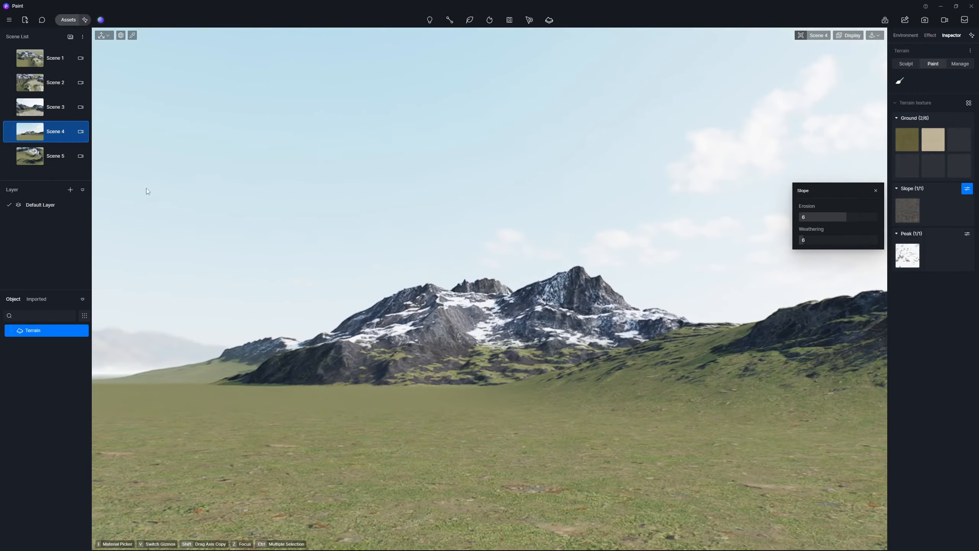
left_click(968, 234)
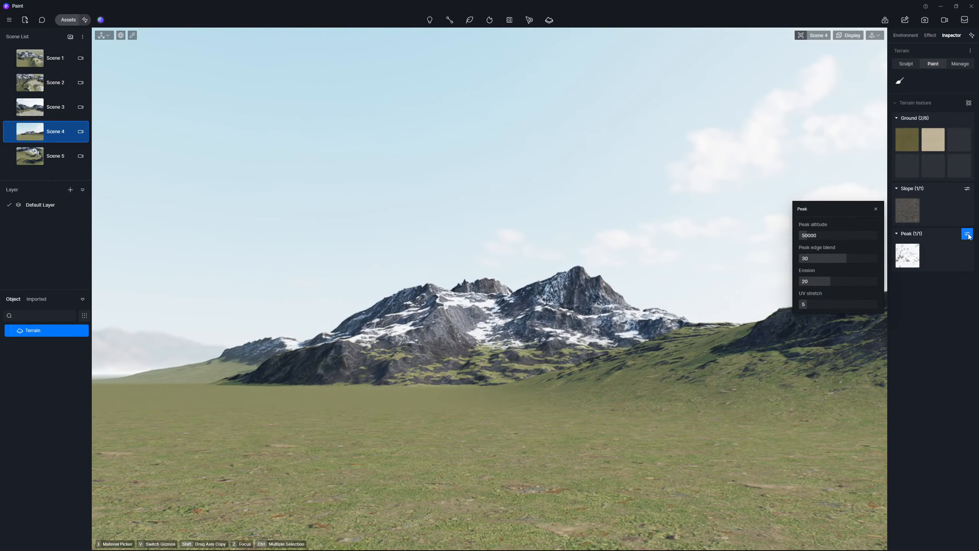
left_click_drag(821, 234, 792, 241)
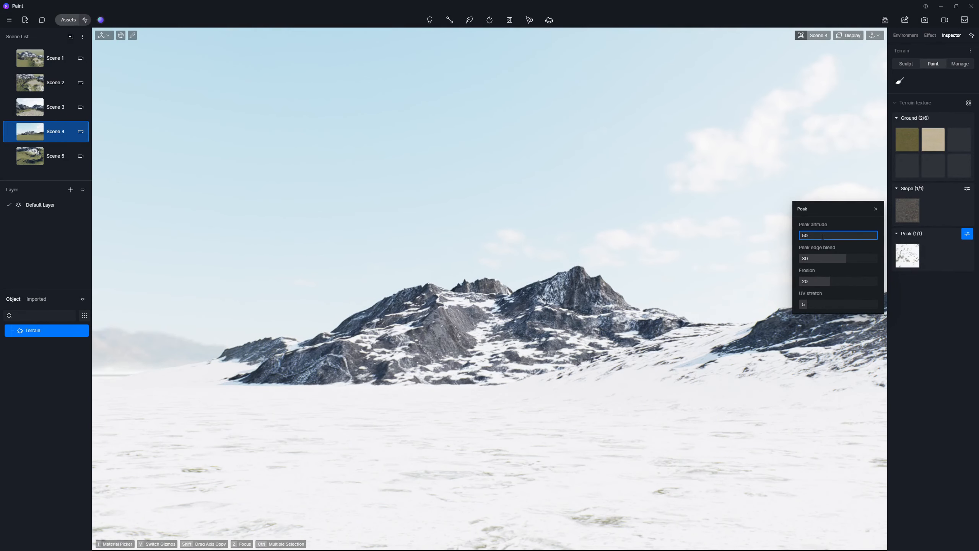
key("Return")
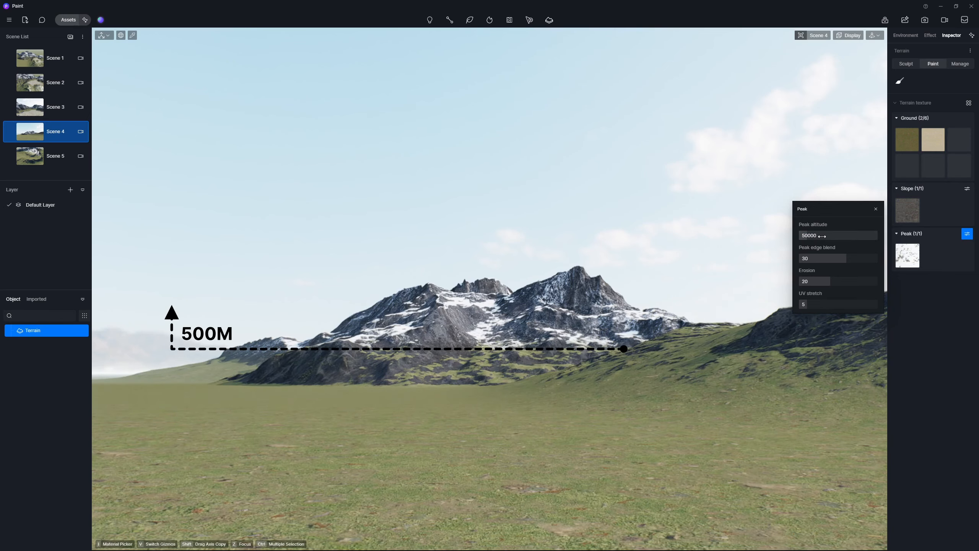
left_click(39, 158)
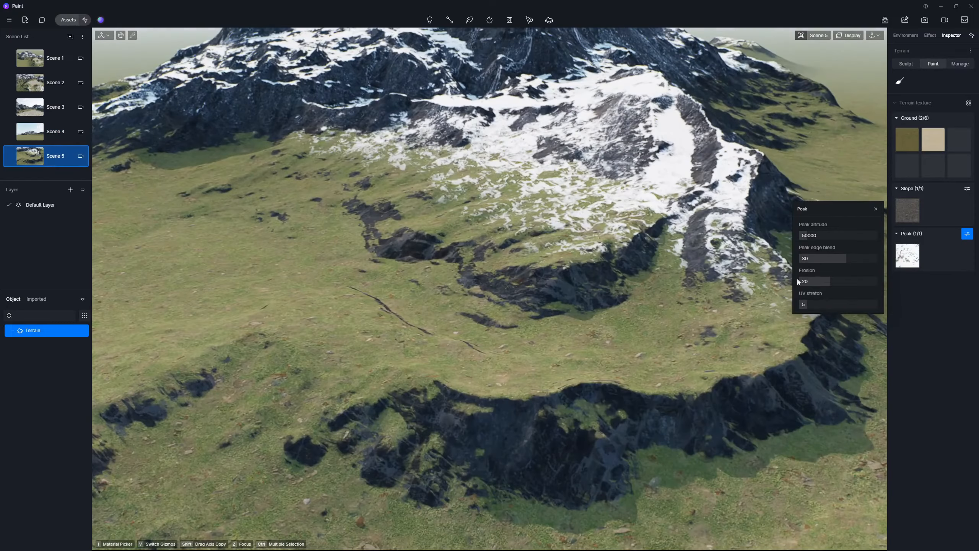
left_click_drag(829, 259, 805, 305)
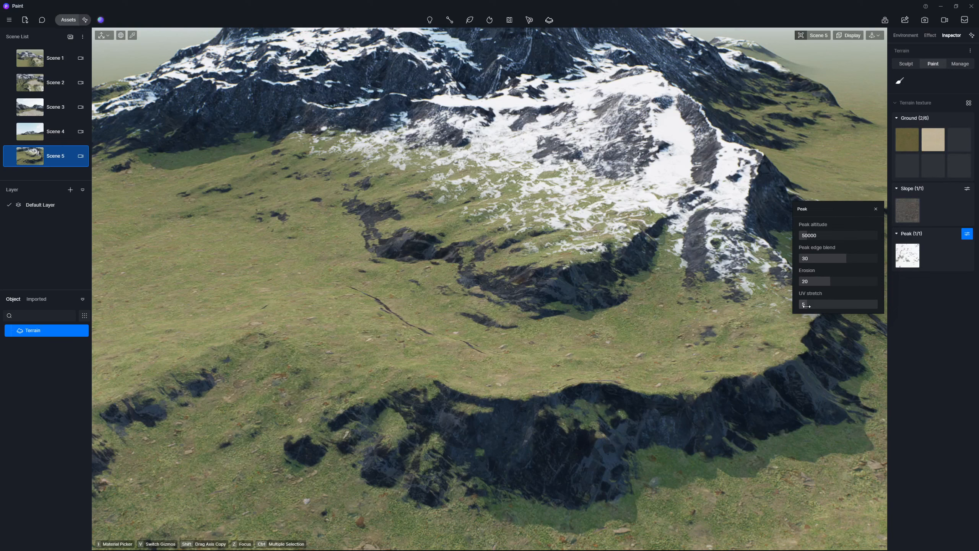
- Apply the Desert 02 material template to the whole terrain
left_click(970, 103)
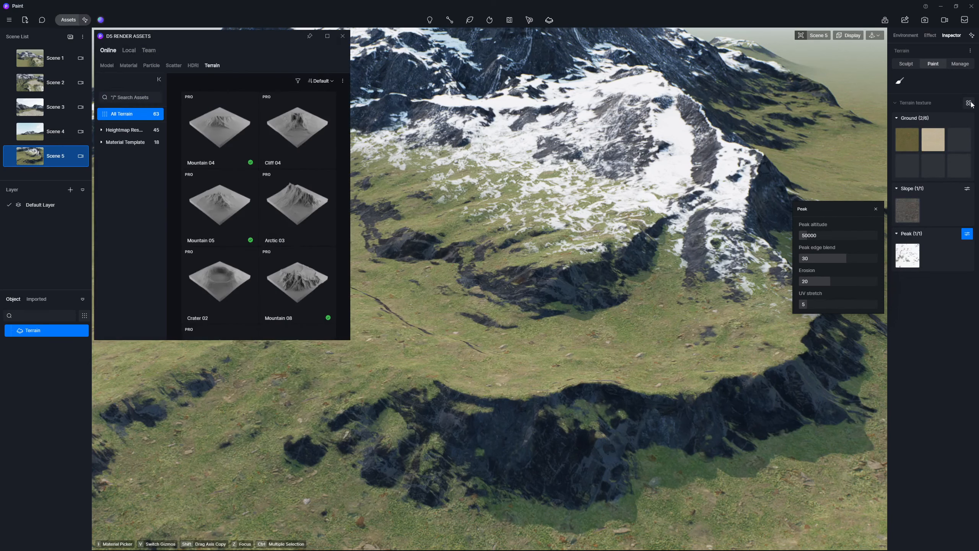
left_click(128, 142)
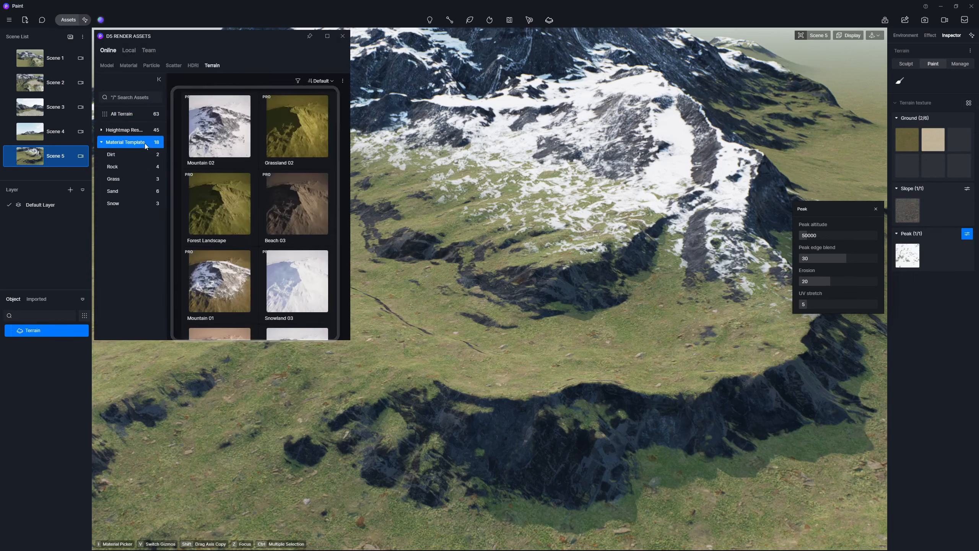
scroll(266, 186, "down", 5)
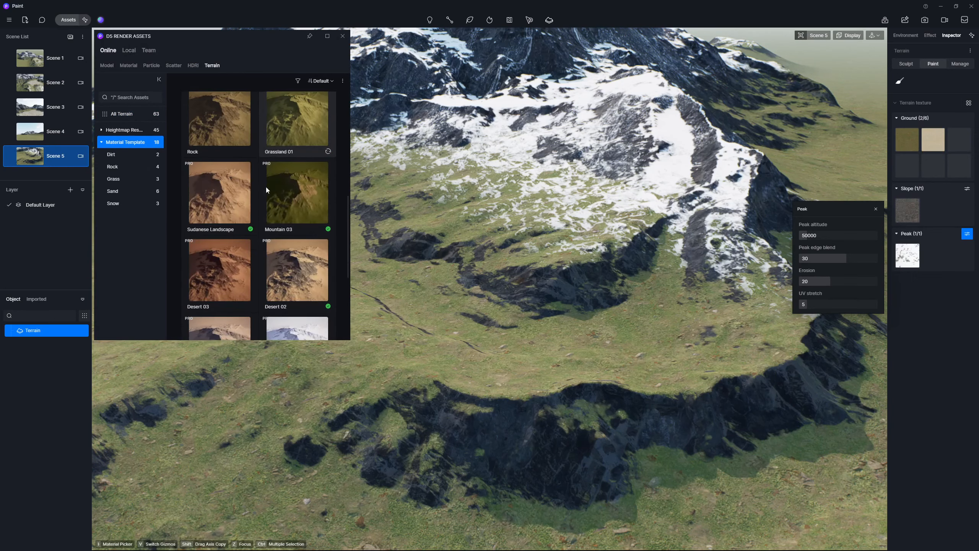
left_click(292, 262)
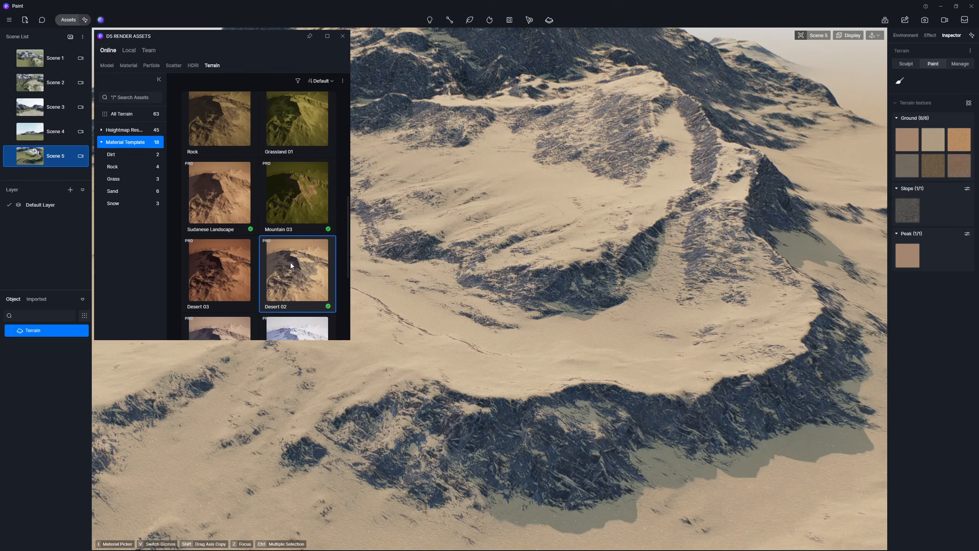
middle_click_drag(510, 286, 510, 264)
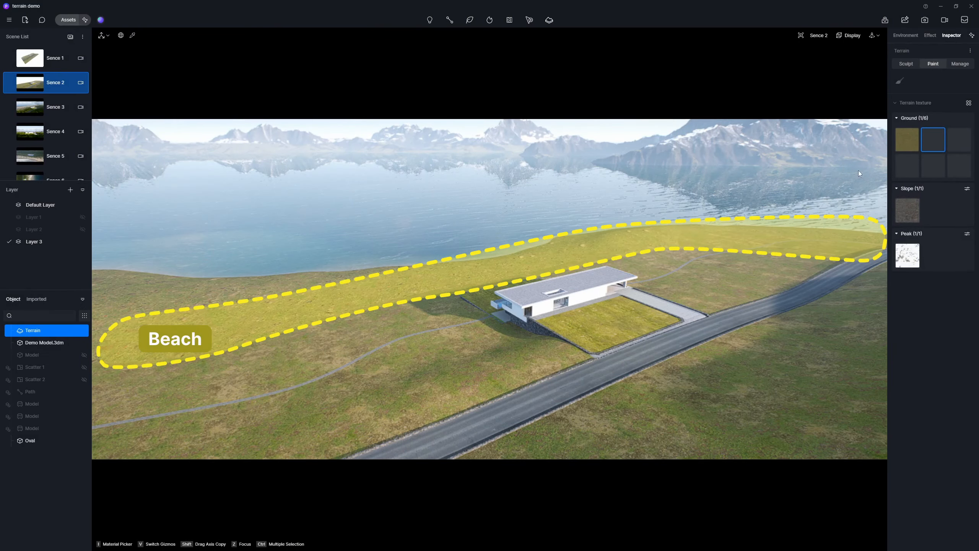
- In the terrain demo scene, add a sand material as the second ground texture and paint a patch between the house and the lake
left_click(925, 141)
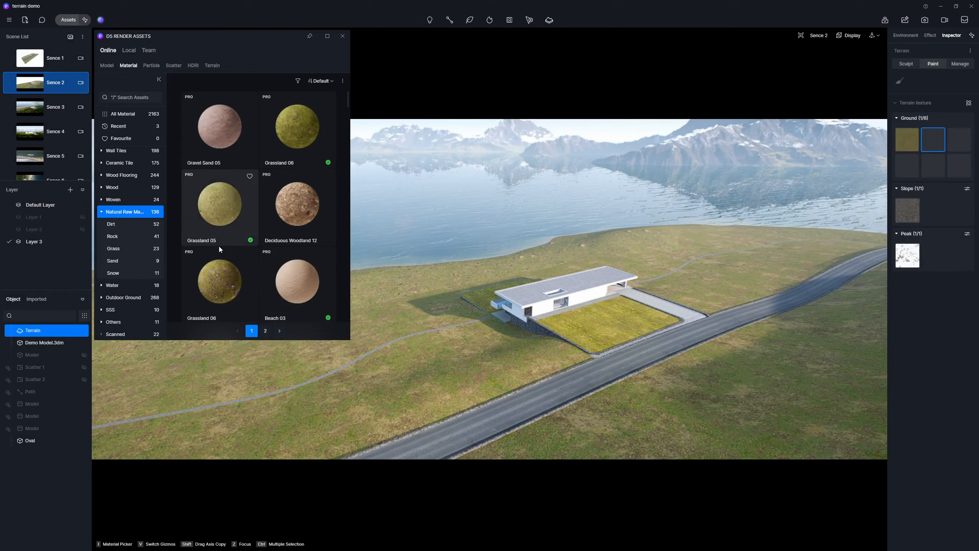
left_click(132, 262)
left_click(294, 224)
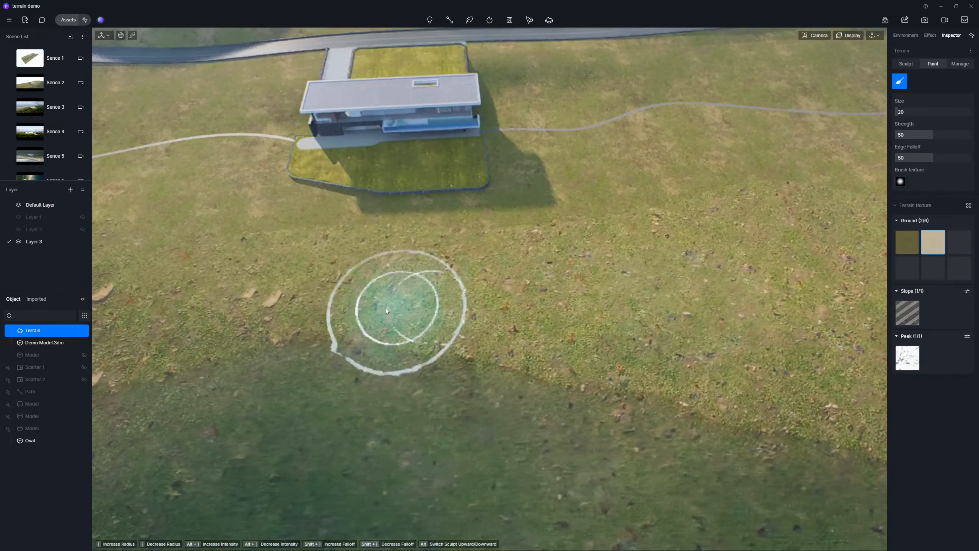
mouse_move(385, 308)
left_mouse_down()
mouse_move(438, 284)
mouse_move(475, 334)
left_mouse_up()
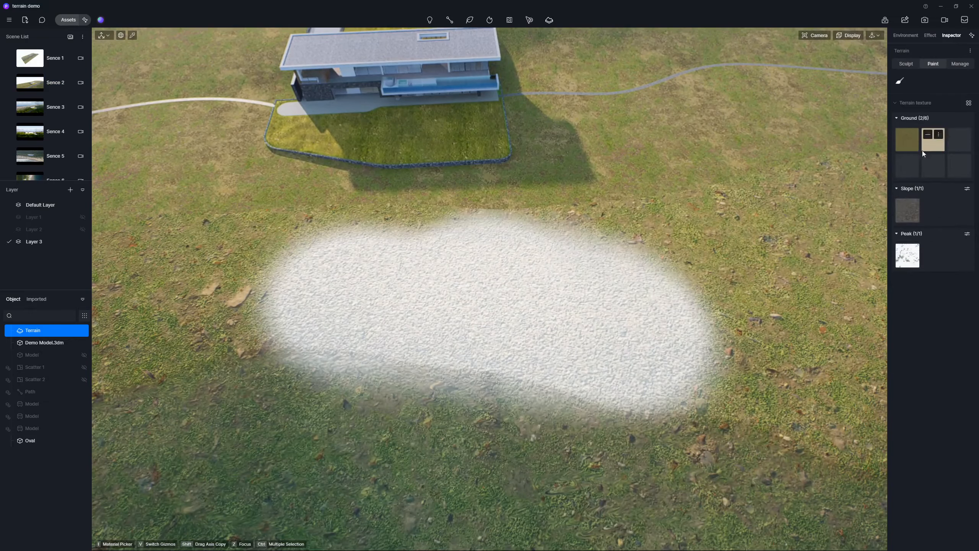
- Set the sand texture's material scaling to 0.09 and its base color to HSV 28, 8, 79
left_click(926, 134)
left_click(861, 160)
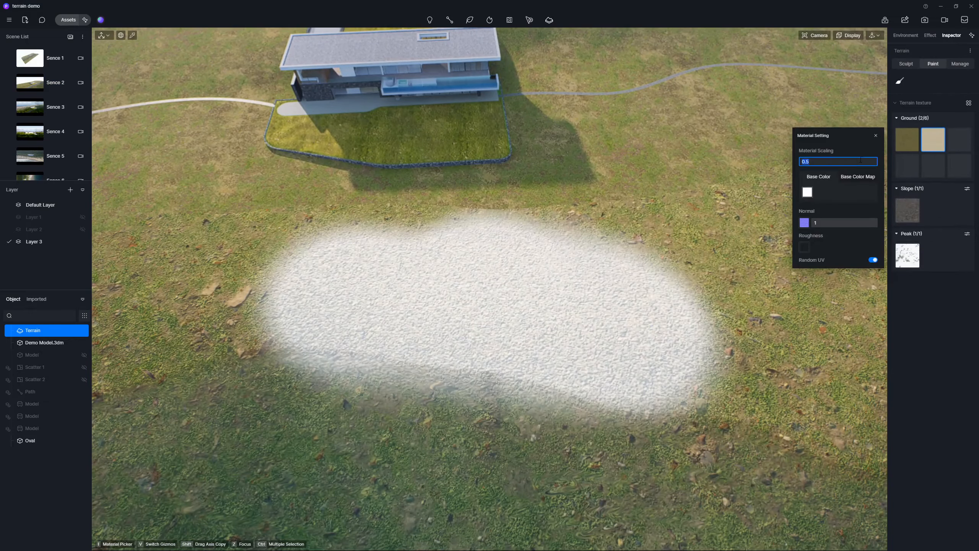
type("0.09")
left_click(807, 192)
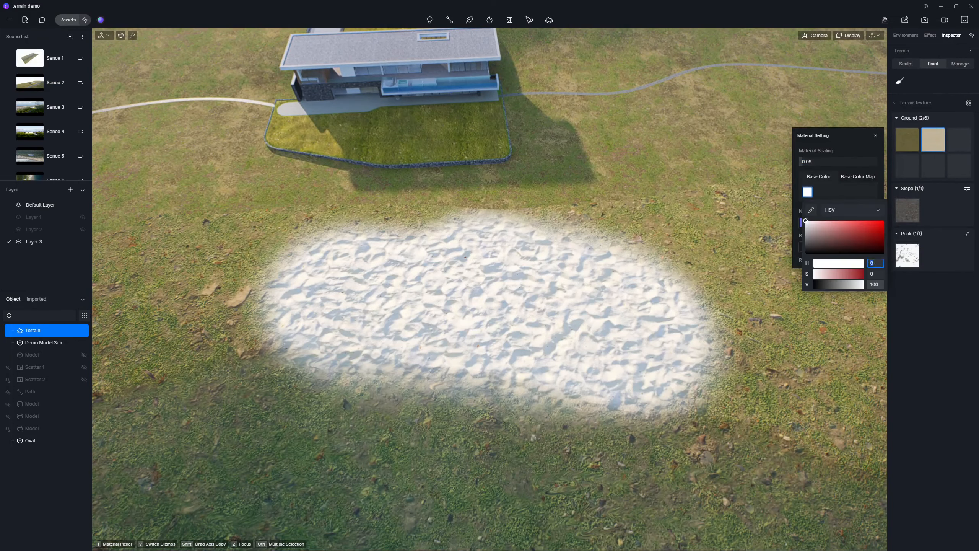
type("28")
key("Tab")
key("Return")
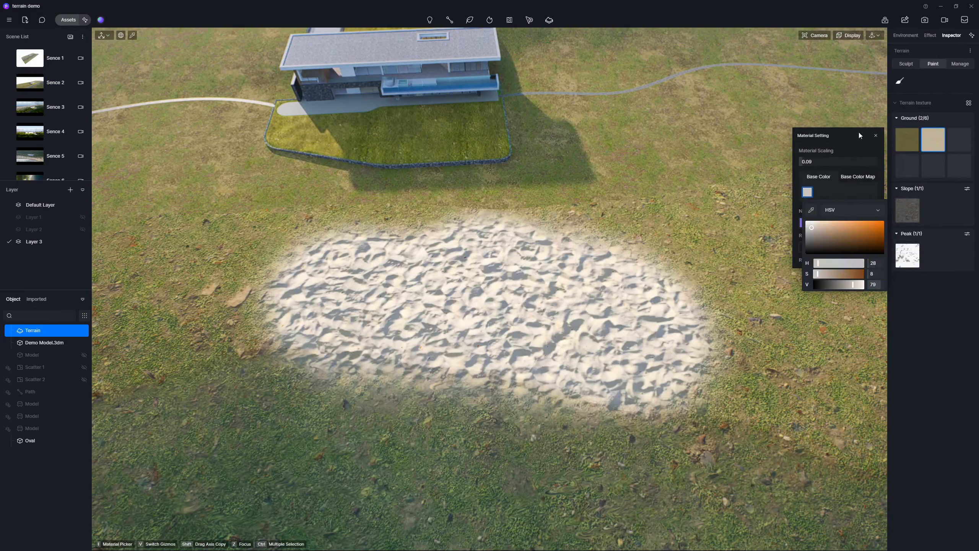
- Paint the sand texture along the shoreline on both sides of the house with the size 20 brush to form a beach
left_click(899, 81)
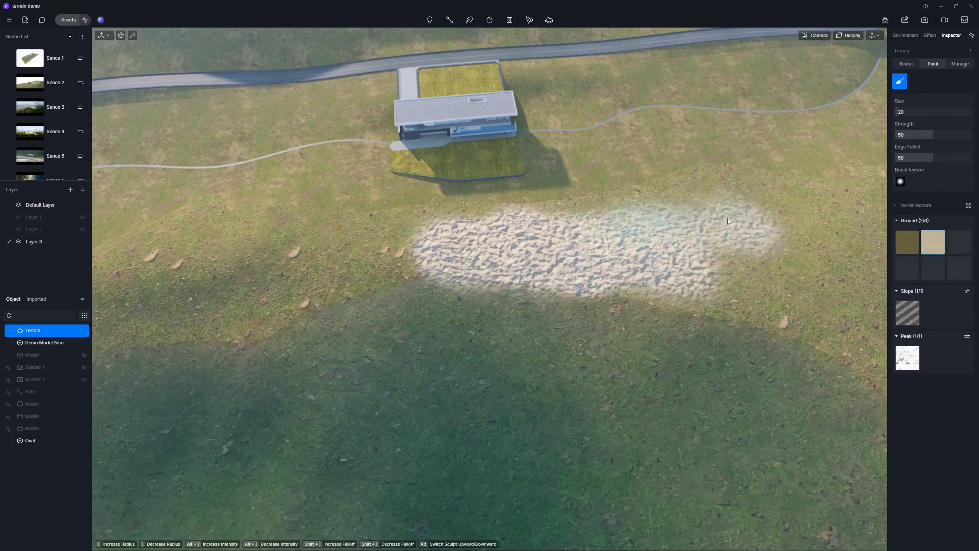
mouse_move(728, 219)
left_mouse_down()
mouse_move(869, 295)
mouse_move(295, 272)
left_mouse_up()
middle_click_drag(549, 248, 732, 244)
mouse_move(732, 244)
left_mouse_down()
mouse_move(480, 256)
mouse_move(274, 300)
mouse_move(216, 289)
left_mouse_up()
middle_click_drag(320, 281, 431, 281)
mouse_move(339, 285)
left_mouse_down()
mouse_move(250, 246)
mouse_move(191, 92)
mouse_move(224, 227)
left_mouse_up()
scroll(555, 297, "down", 3)
mouse_move(555, 297)
middle_mouse_down()
mouse_move(458, 285)
mouse_move(190, 291)
middle_mouse_up()
mouse_move(563, 270)
left_mouse_down()
mouse_move(598, 246)
mouse_move(614, 283)
mouse_move(741, 269)
left_mouse_up()
- Hide the oval water surface, set the brush size to 79.9, paint the sand texture across the lake bed, and return to scene 2
left_click_drag(897, 112, 907, 112)
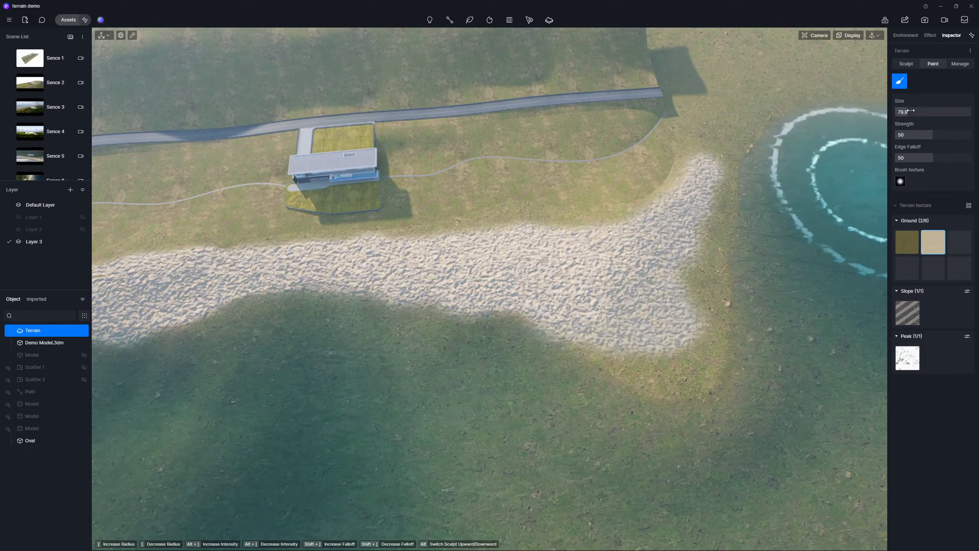
left_click(84, 440)
scroll(404, 355, "down", 1)
middle_click_drag(404, 355, 464, 351)
mouse_move(713, 386)
left_mouse_down()
mouse_move(430, 334)
mouse_move(235, 382)
left_mouse_up()
middle_click_drag(136, 394, 286, 378)
left_click_drag(287, 378, 120, 222)
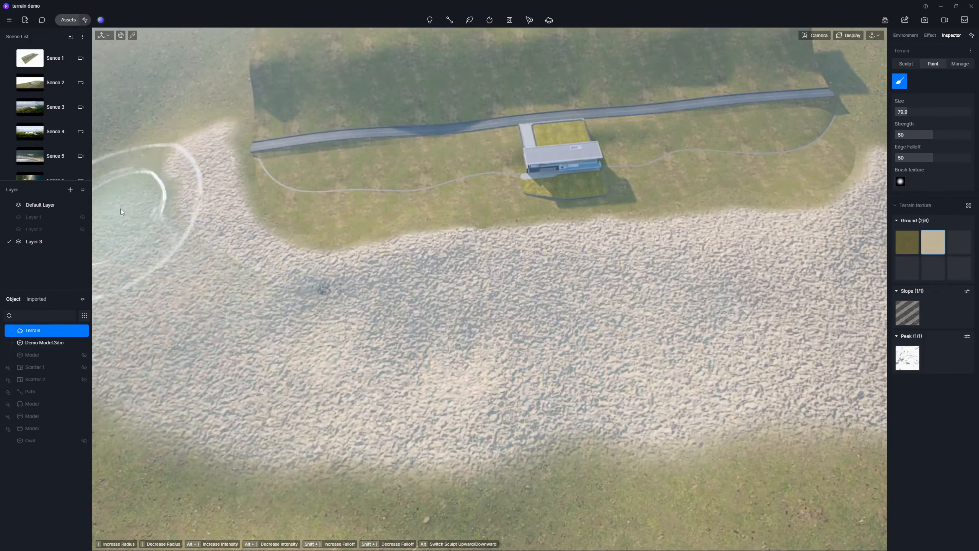
scroll(303, 257, "down", 2)
mouse_move(149, 346)
left_mouse_down()
mouse_move(821, 273)
mouse_move(835, 158)
left_mouse_up()
scroll(447, 404, "down", 5)
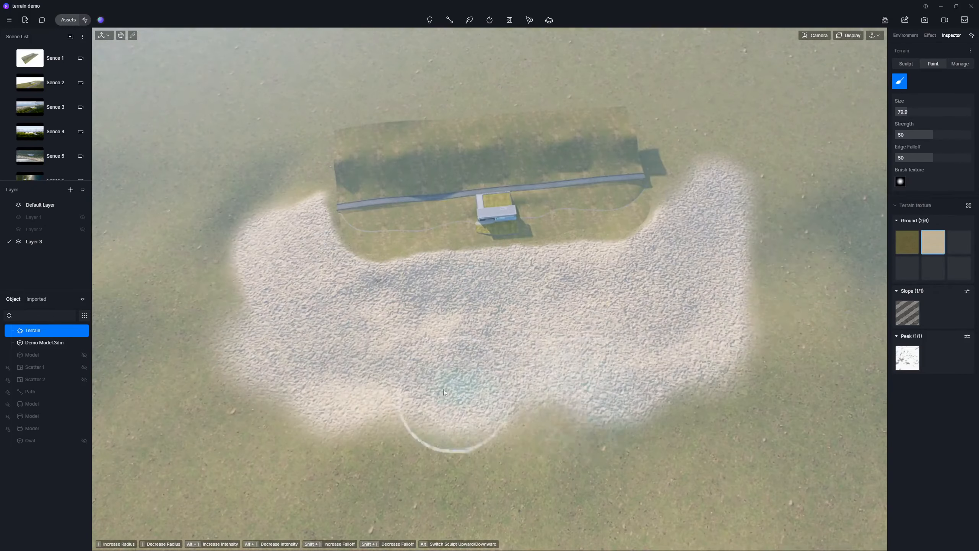
left_click(33, 81)
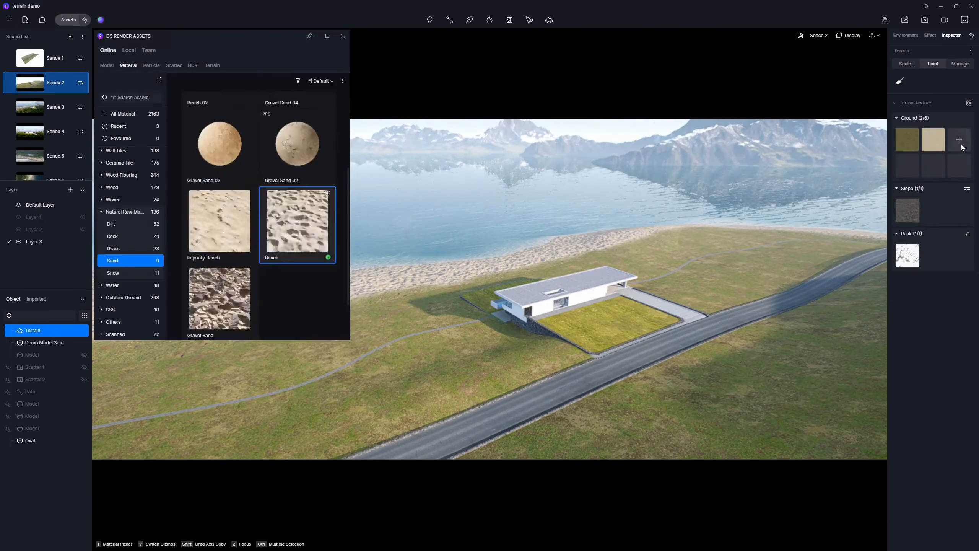
- Add a beach sand material from the natural sand materials as the third ground texture
left_click(960, 143)
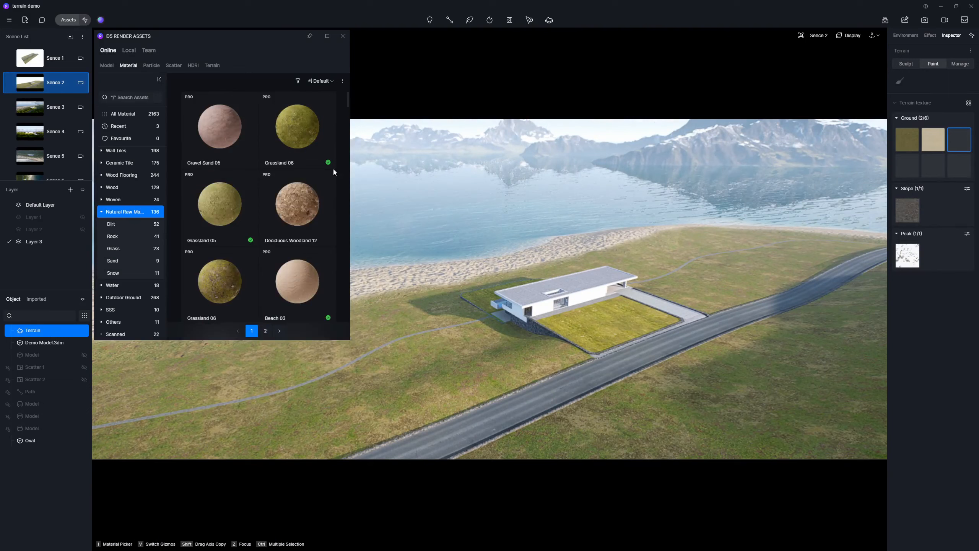
left_click(140, 262)
left_click(340, 36)
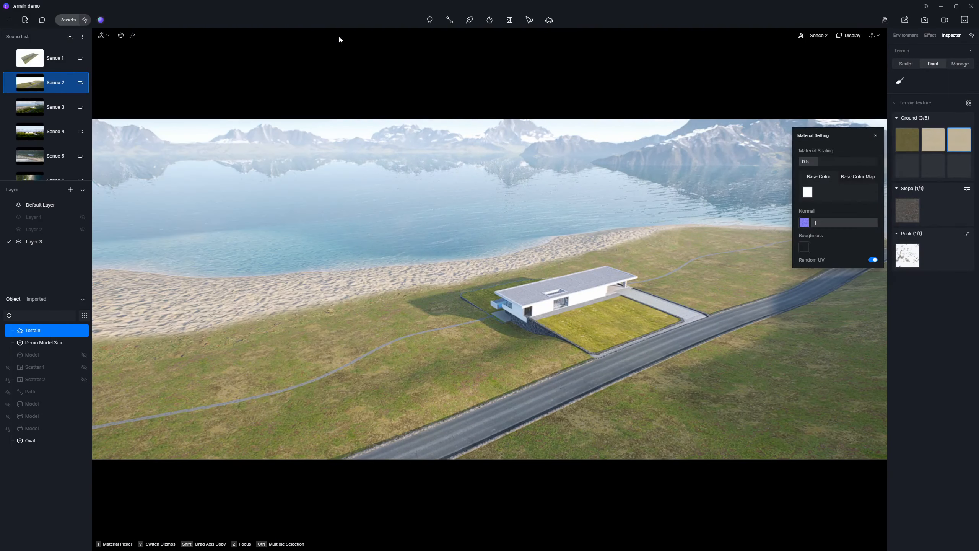
- Set the third ground texture's material scaling to 0.09 and adjust its base color with the value 89
left_click(842, 165)
type("0.09")
key("Return")
left_click(807, 192)
left_click(851, 273)
type("89")
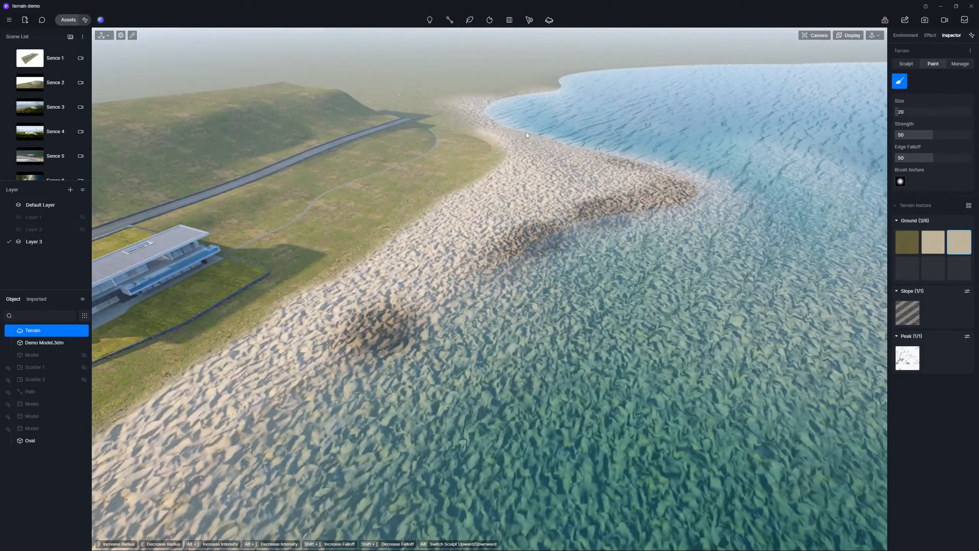
- Paint the darker wet sand texture in patches along the waterline in front of the house with the size 20 brush
scroll(527, 133, "down", 3)
right_click_drag(473, 312, 270, 282)
left_click_drag(270, 281, 555, 181)
scroll(205, 294, "down", 2)
right_click_drag(206, 294, 165, 193)
left_click_drag(166, 193, 214, 226)
left_click_drag(362, 270, 531, 231)
right_click_drag(531, 232, 738, 224)
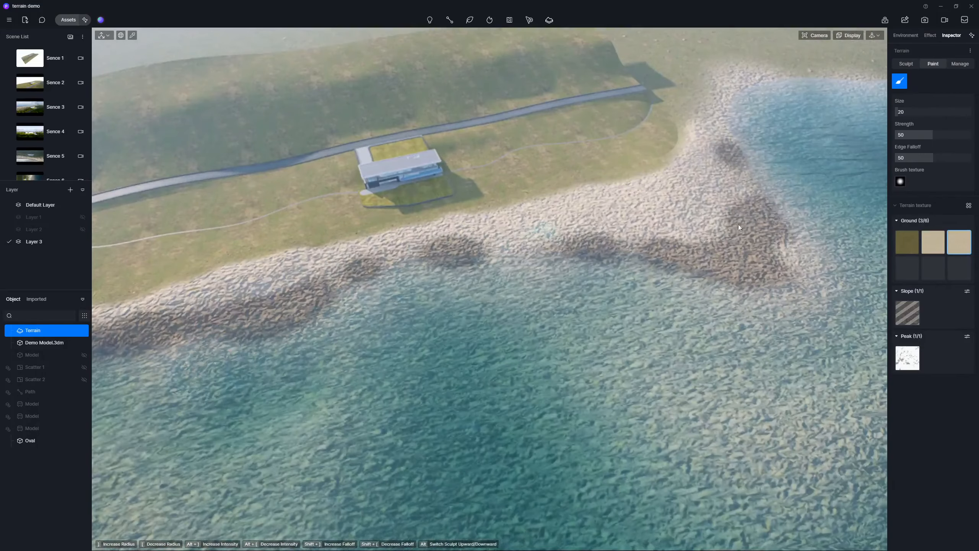
- Hide the oval water surface and join the darker sand patches into a continuous band following the whole shoreline
left_click(83, 440)
scroll(469, 263, "up", 1)
mouse_move(270, 301)
left_mouse_down()
mouse_move(511, 240)
mouse_move(393, 295)
mouse_move(501, 270)
left_mouse_up()
right_click_drag(501, 270, 579, 285)
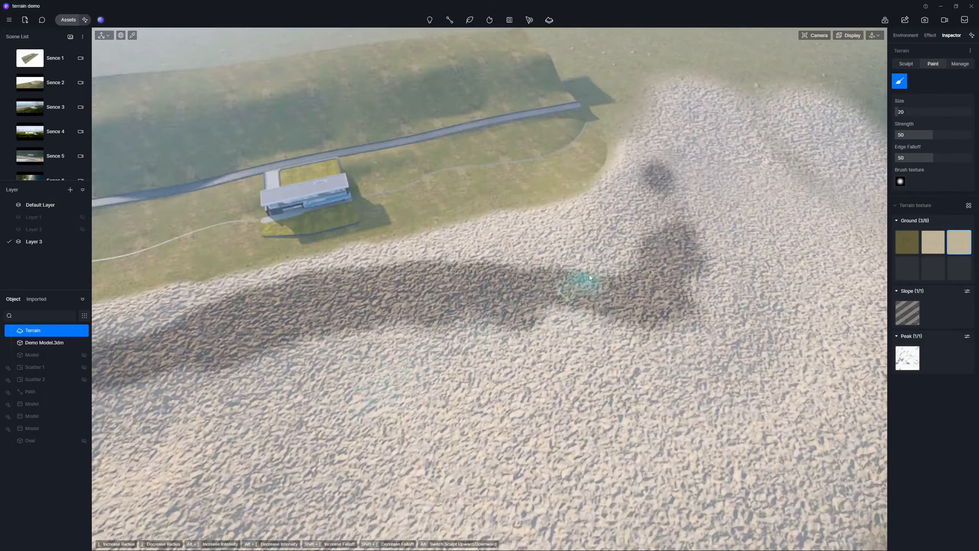
left_click_drag(579, 285, 667, 192)
right_click_drag(667, 193, 216, 309)
mouse_move(216, 309)
left_mouse_down()
mouse_move(560, 321)
mouse_move(414, 376)
left_mouse_up()
scroll(159, 292, "up", 1)
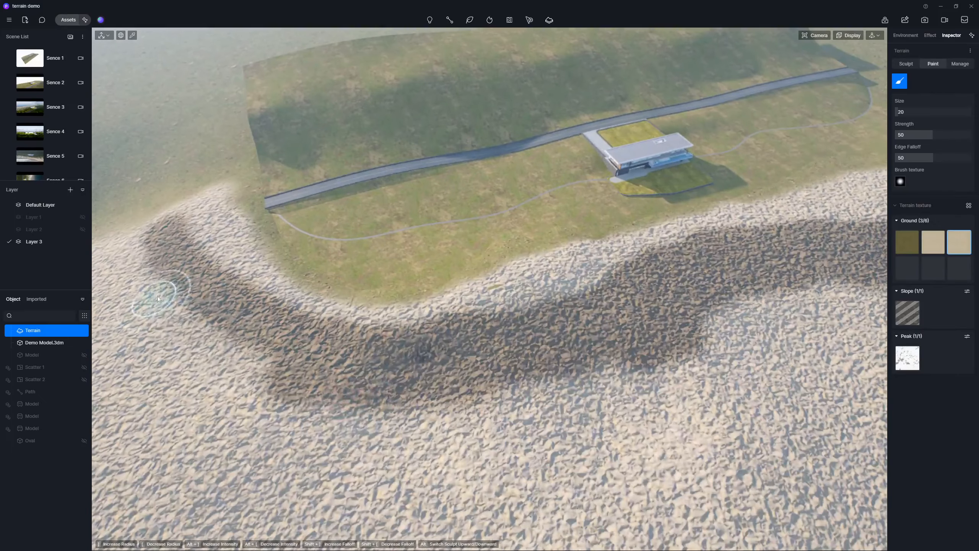
left_click_drag(160, 293, 336, 409)
left_click_drag(802, 309, 751, 321)
- Set the brush size to 87.4 and cover the lake bed beyond the shoreline band with the darker sand texture
left_click_drag(899, 111, 908, 112)
scroll(554, 405, "down", 3)
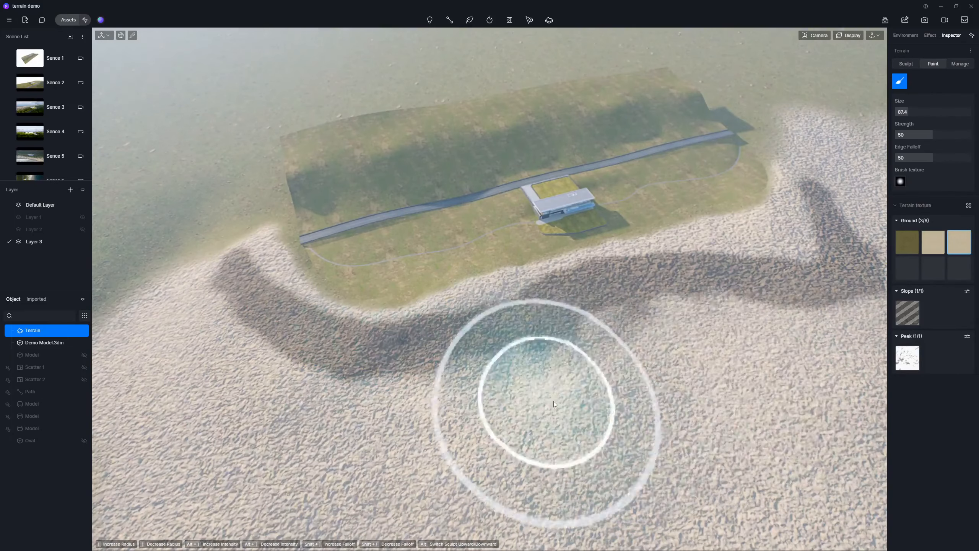
mouse_move(554, 404)
left_mouse_down()
mouse_move(586, 376)
mouse_move(229, 428)
mouse_move(185, 385)
left_mouse_up()
right_click_drag(185, 386, 507, 415)
scroll(507, 415, "down", 2)
scroll(520, 415, "up", 1)
mouse_move(520, 415)
left_mouse_down()
mouse_move(692, 216)
mouse_move(610, 382)
mouse_move(120, 394)
mouse_move(465, 435)
left_mouse_up()
scroll(696, 339, "down", 2)
scroll(512, 487, "up", 2)
scroll(509, 409, "down", 2)
middle_click_drag(466, 435, 523, 412)
left_click_drag(270, 424, 203, 293)
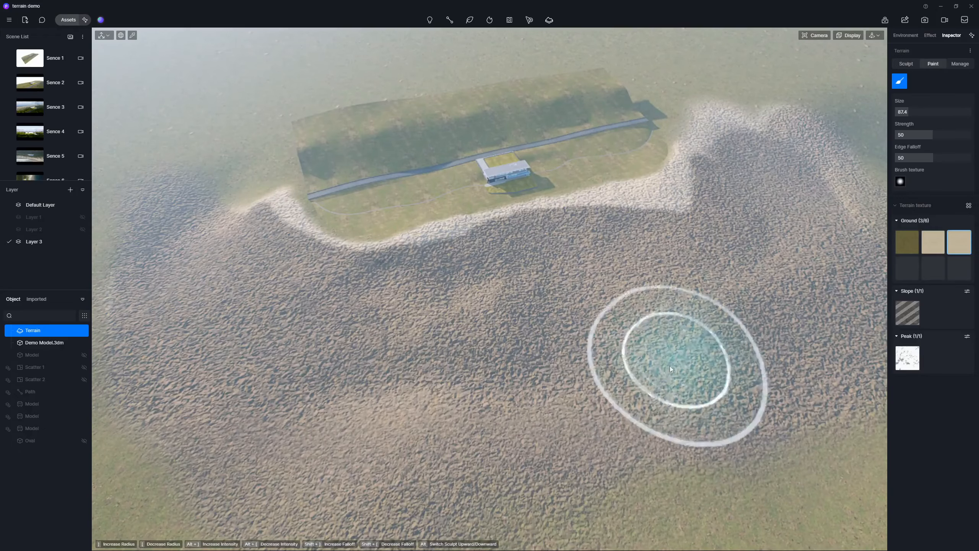
- Finish terrain painting, return to scene 2, and show Layer 1 and Layer 2 with the scattered trees and models
key("Escape")
left_click(17, 84)
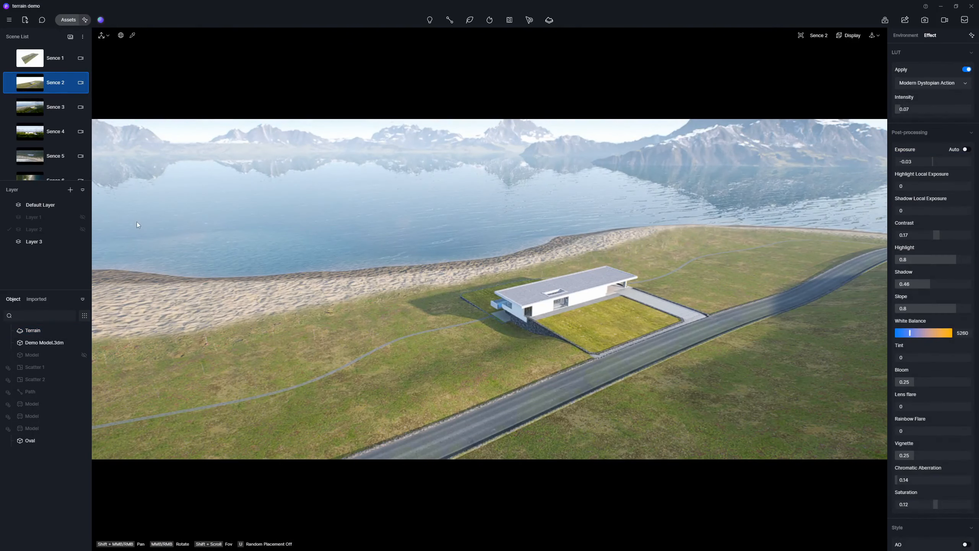
left_click(83, 217)
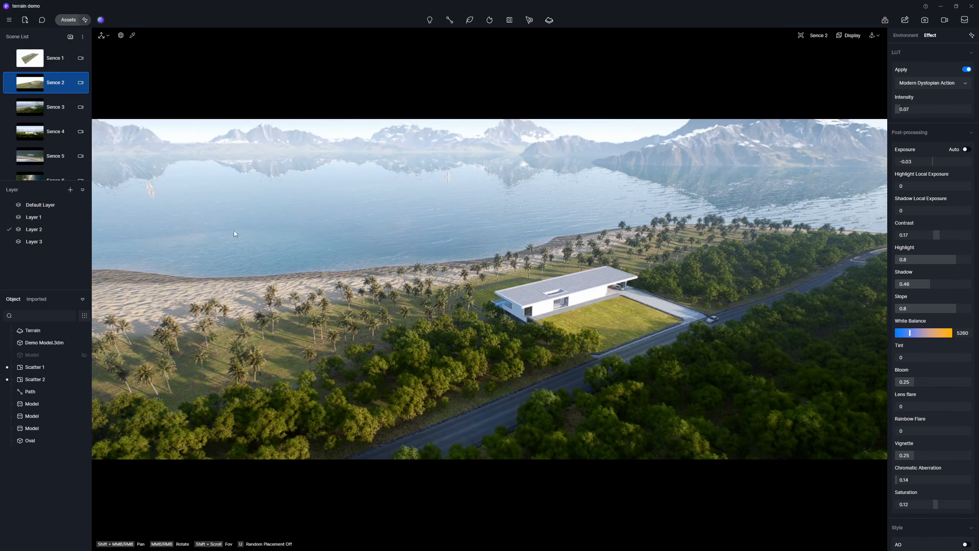
- Render an image of scene 2 and compare the before and after versions in AI Post-Processing, from house detail to full frame
left_click(925, 20)
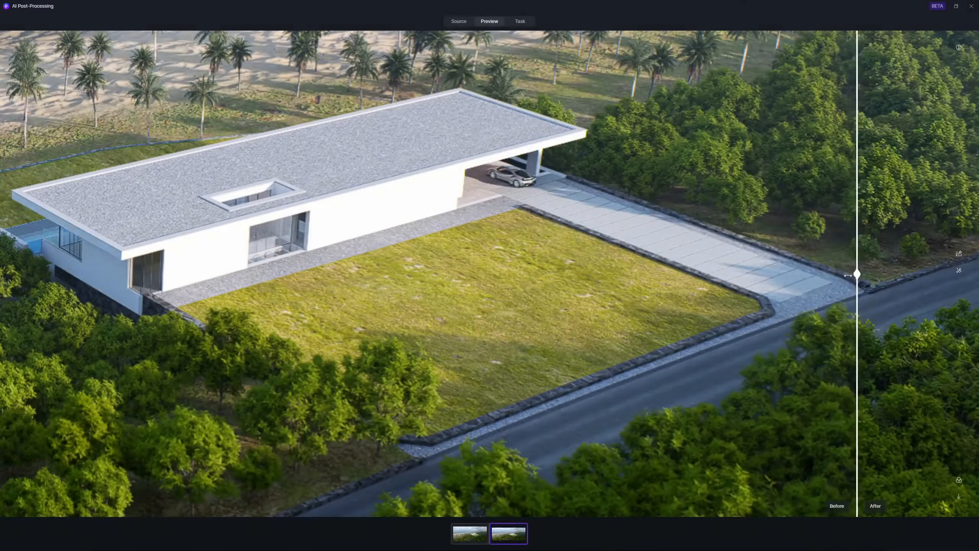
left_click_drag(848, 275, 1, 285)
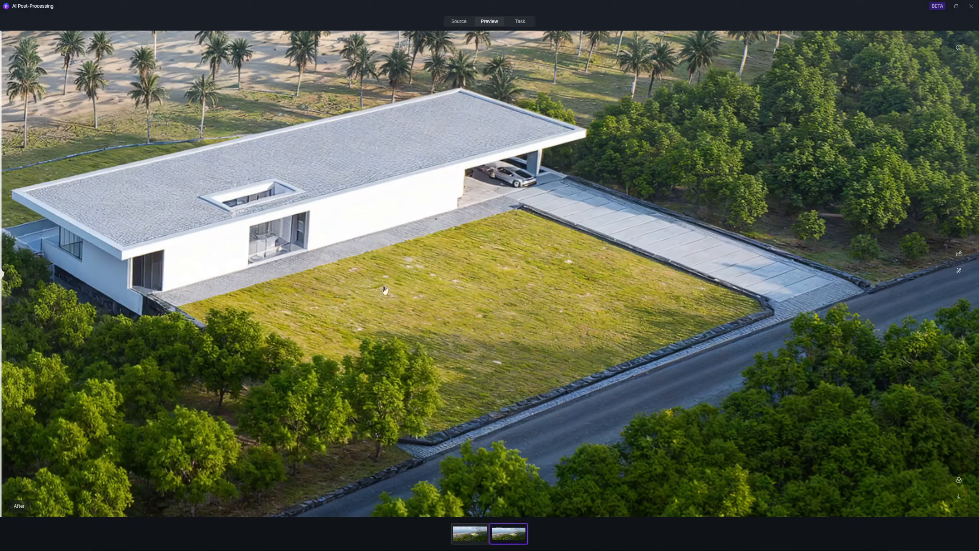
scroll(441, 297, "down", 2)
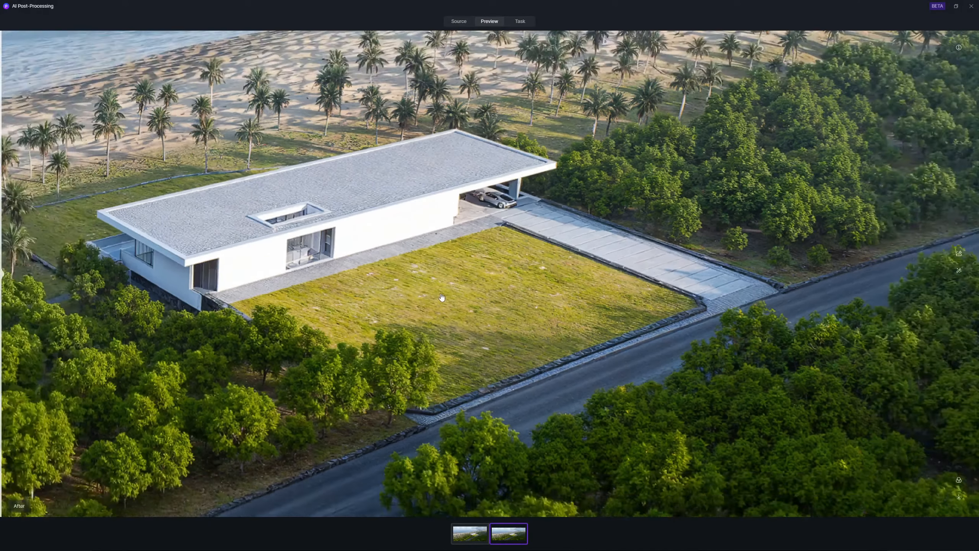
scroll(442, 297, "down", 5)
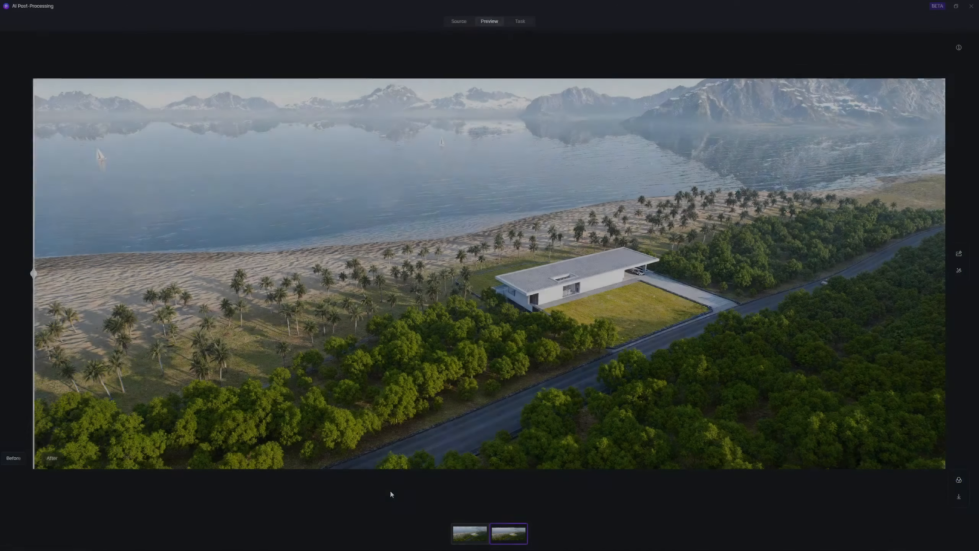